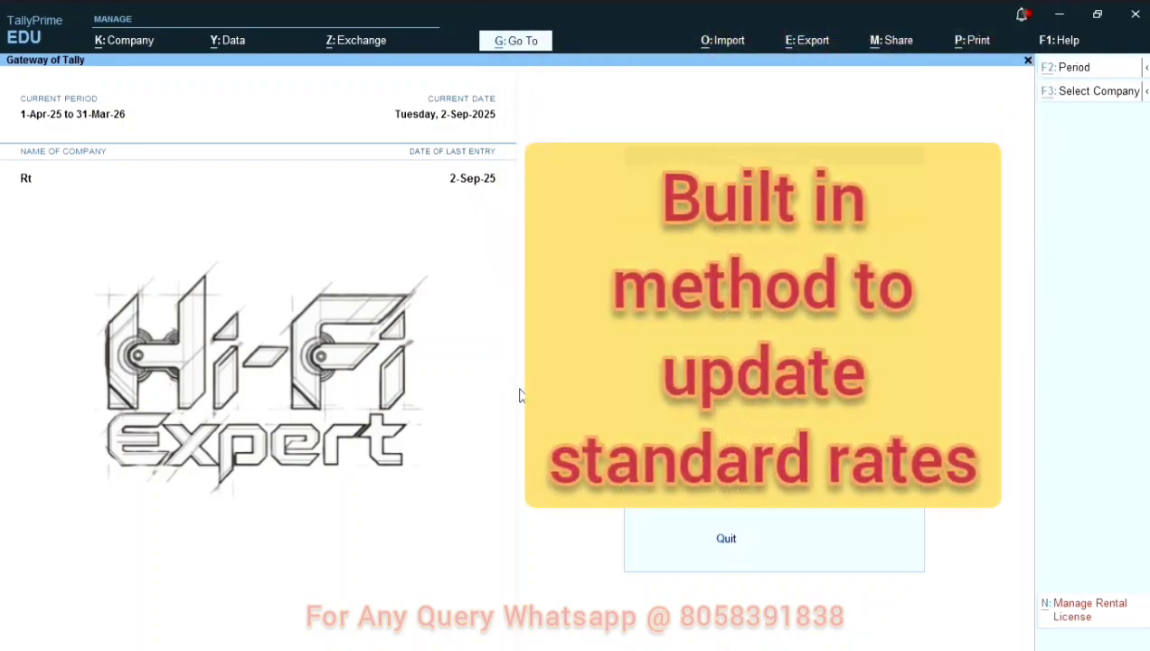
Step: Open the stock item Ghadi Detergent Powder for alteration
key("Return")
key("Down")
key("Down")
key("Down")
key("Down")
key("Down")
key("Down")
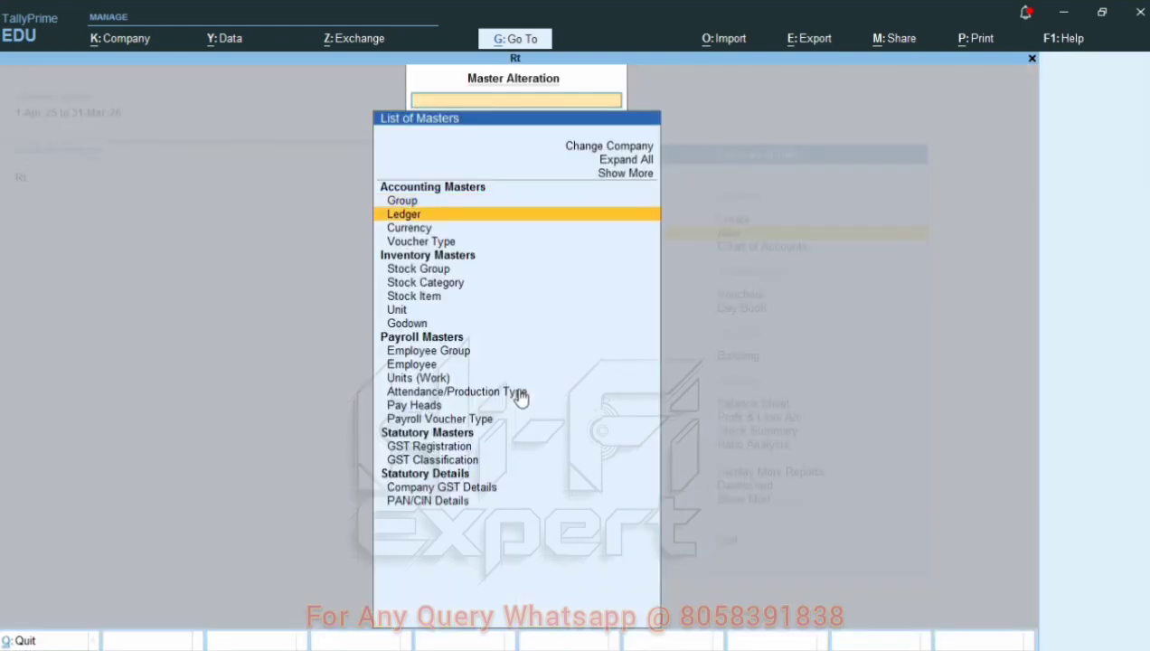
key("Return")
key("Down")
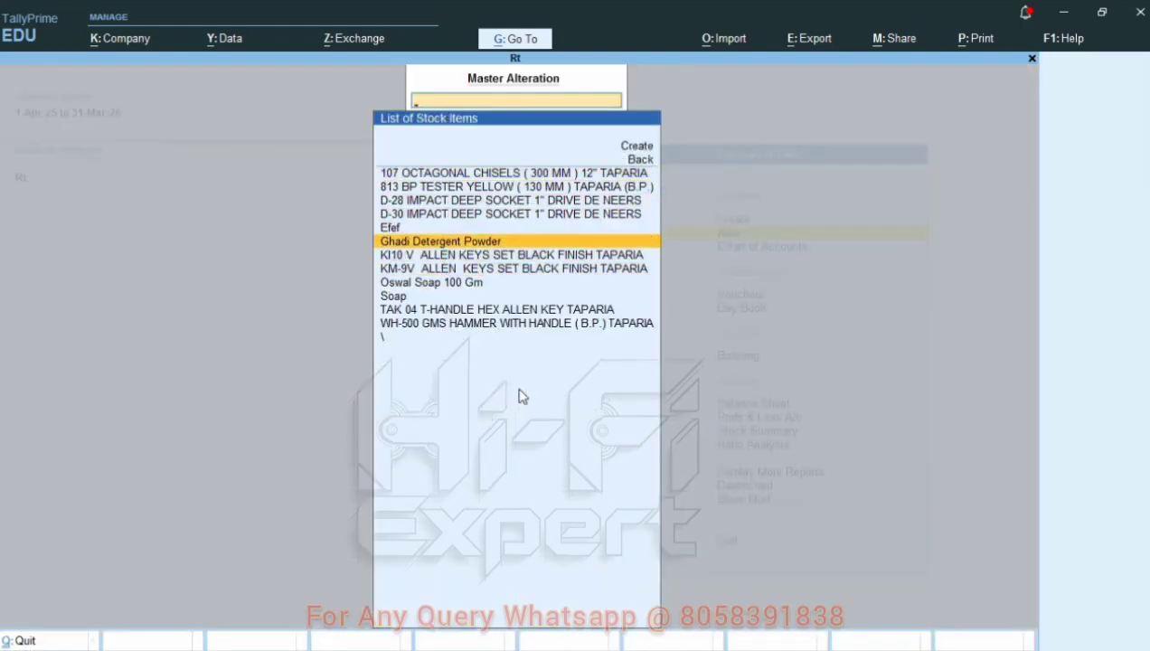
key("Return")
Step: Enable standard rate alteration for Ghadi Detergent Powder and enter a standard selling price of 400 applicable from 1-Apr-25
key("Return")
key("Return")
key("Return")
key("Return")
key("Return")
key("y")
key("Return")
type("1-4")
Step: Add a standard selling price of 500 applicable from 1-Apr-26 and save Ghadi Detergent Powder
key("Return")
key("Return")
key("Return")
type("1-4-26")
key("Return")
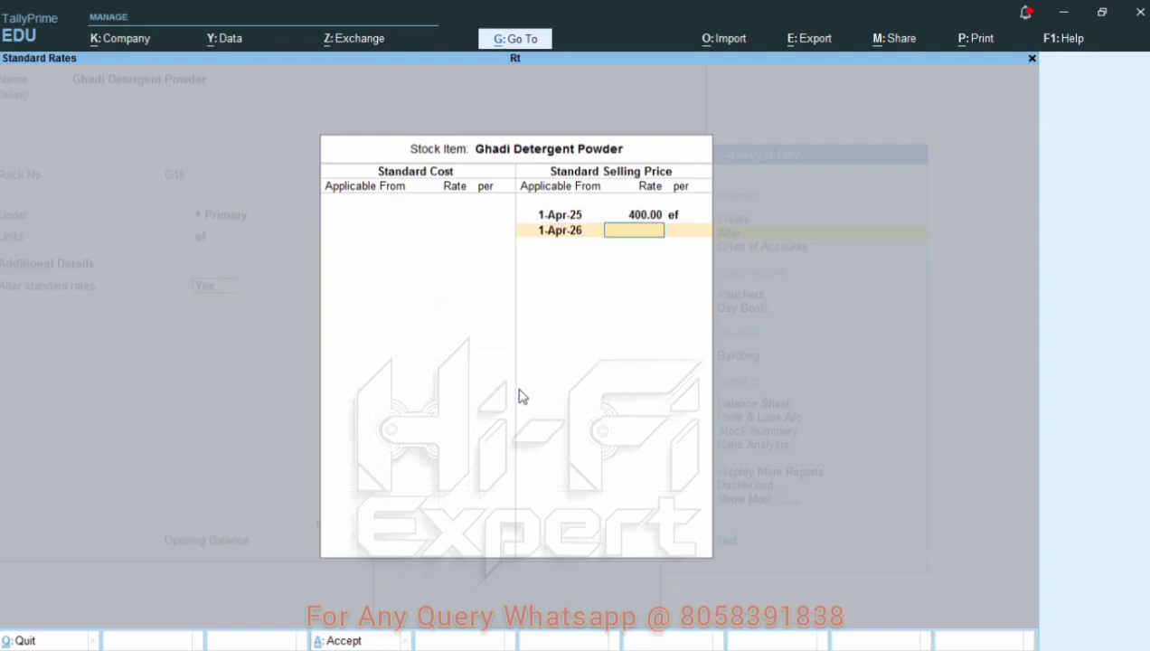
type("500")
Step: Open the stock item Oswal Soap 100 Gm for alteration
key("Return")
key("Return")
key("Return")
key("ctrl+a")
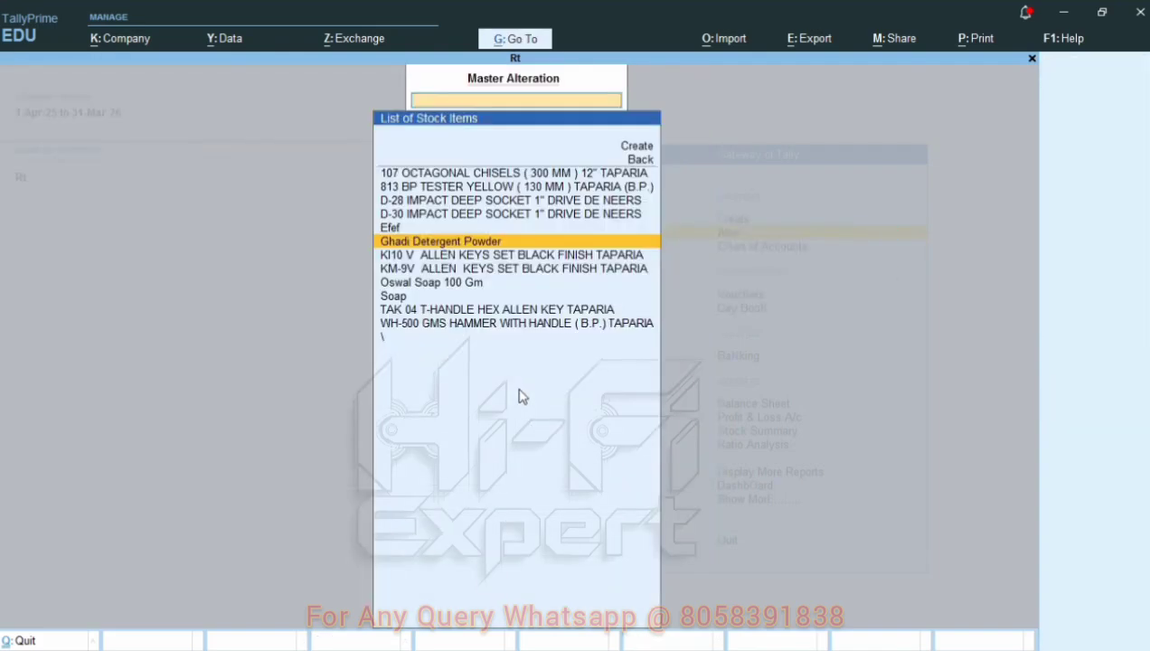
key("Down")
key("Down")
key("Down")
key("Down")
key("Down")
key("Up")
key("Up")
key("Return")
Step: Enable standard rate alteration for Oswal Soap 100 Gm and enter a selling price of 100 applicable from 1-Apr-25
key("Return")
key("Return")
key("Return")
key("Return")
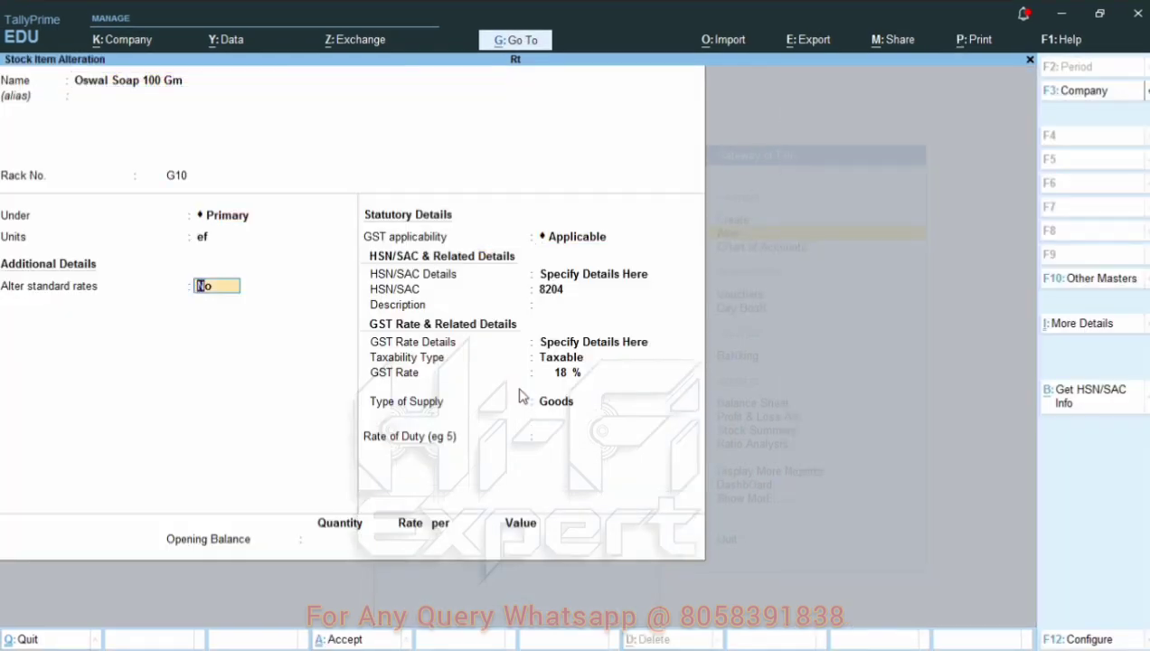
key("Return")
type("a25")
key("Return")
type("100")
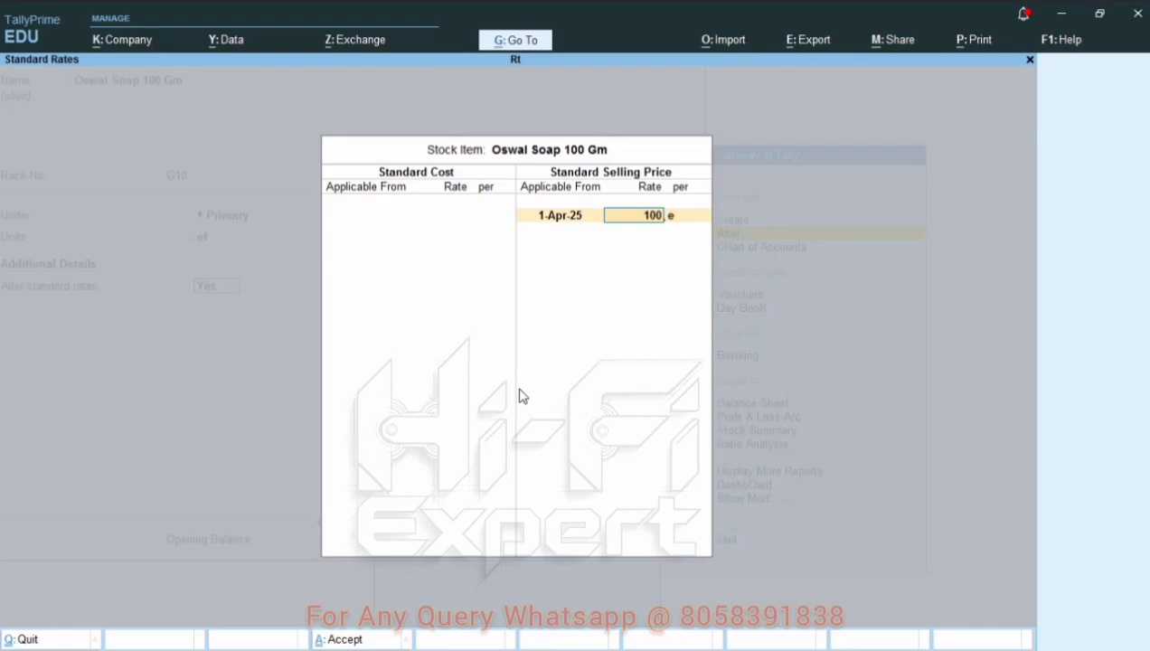
Step: Add a standard selling price of 150 applicable from 1-Apr-26 and save Oswal Soap 100 Gm
key("Return")
key("Return")
type("a26")
key("Return")
type("150")
key("Return")
key("Return")
key("Return")
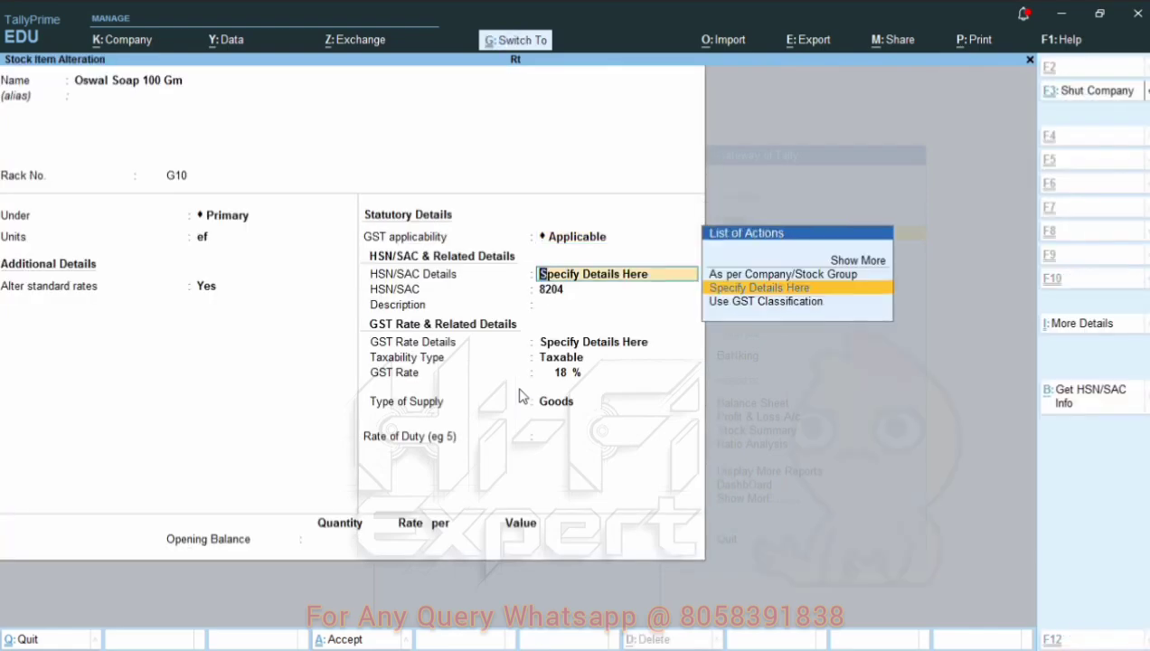
key("ctrl+a")
key("Return")
key("Return")
key("Return")
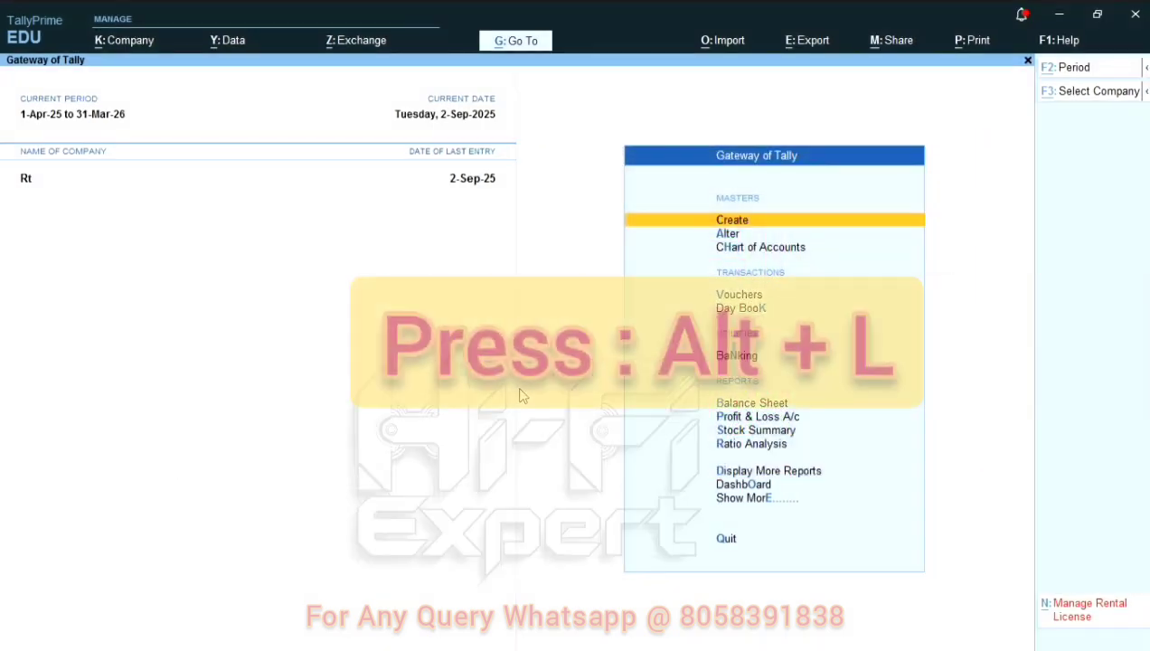
Step: Activate TDL 5055, Set Standard Rate Of Multiple Items
key("alt+l")
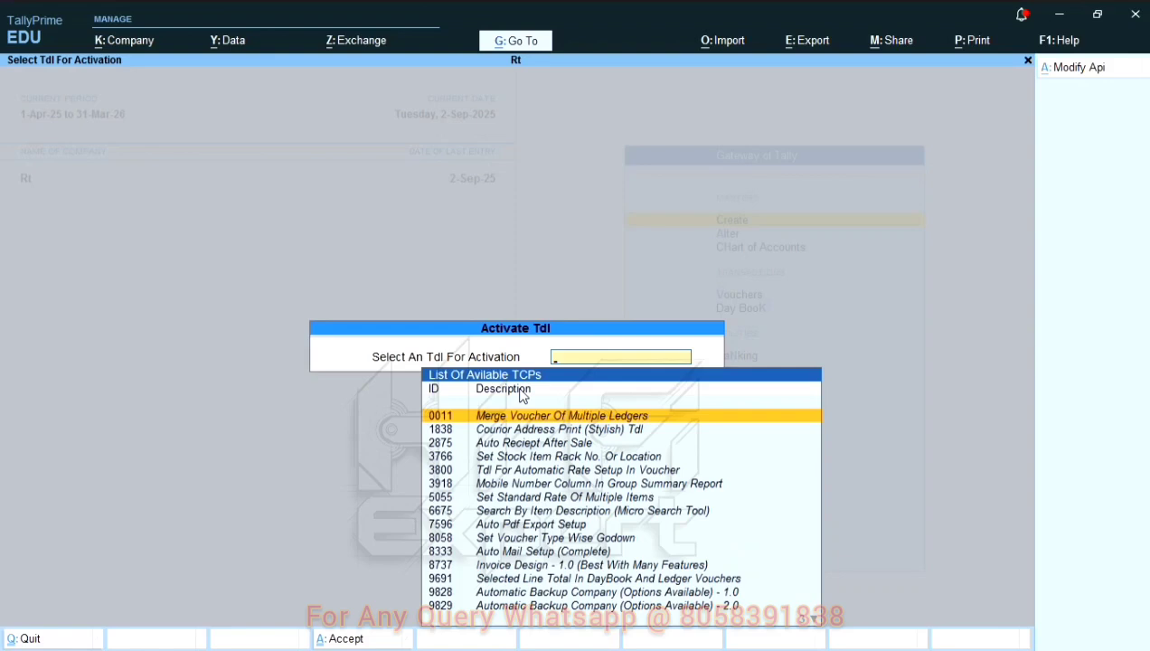
type("standa")
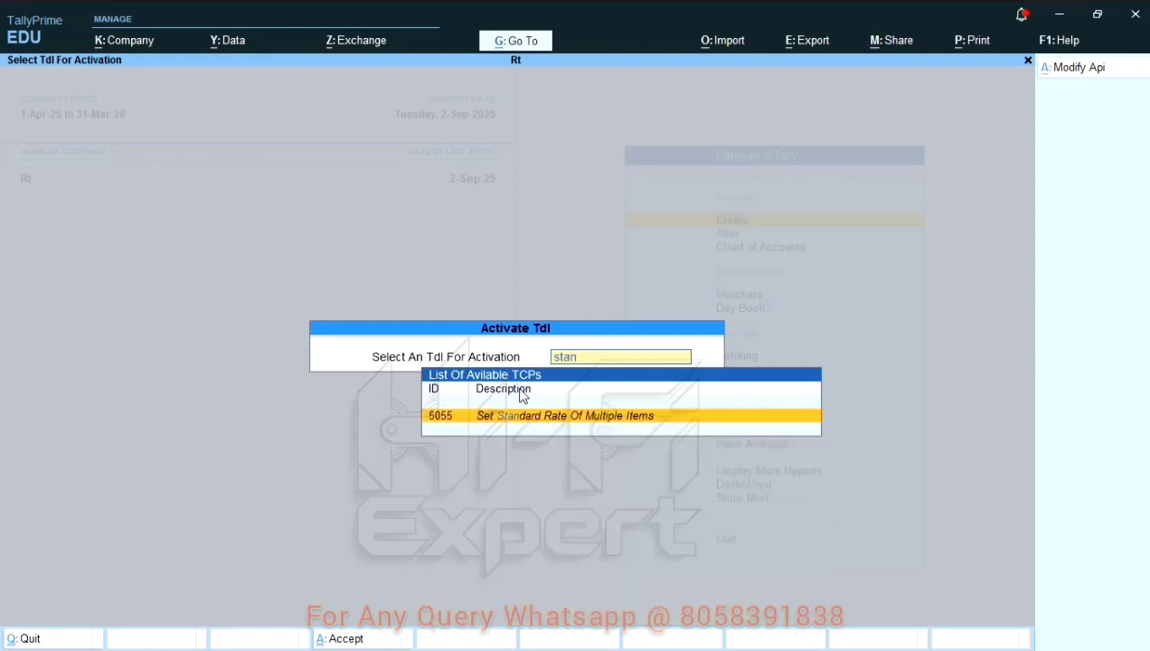
key("Return")
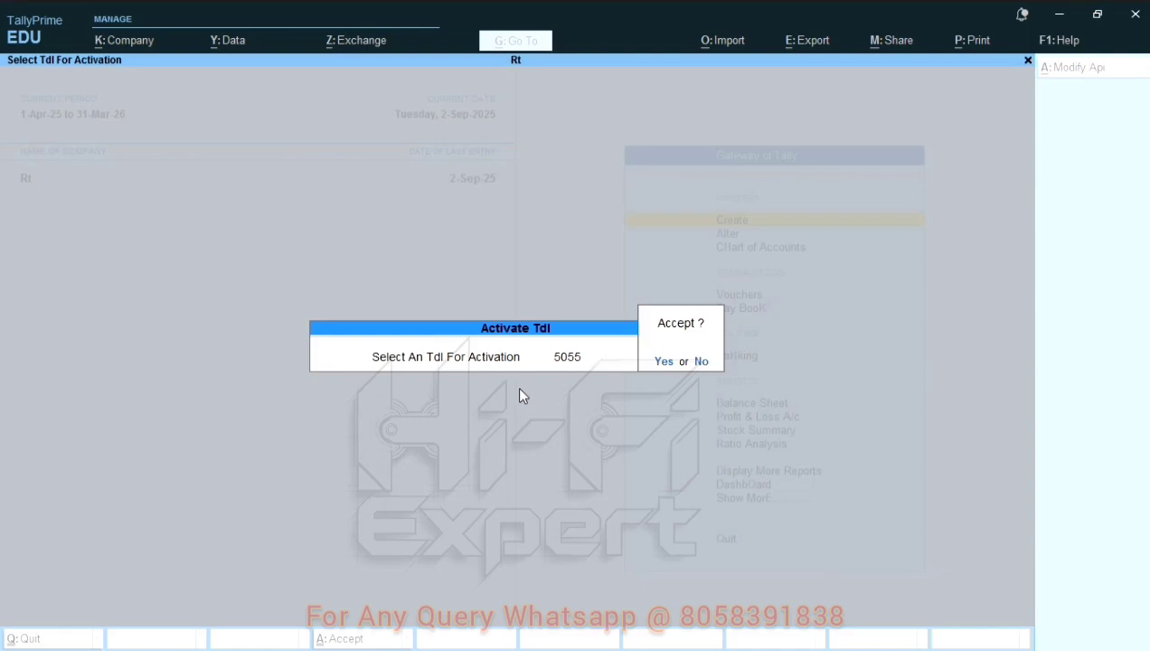
key("Return")
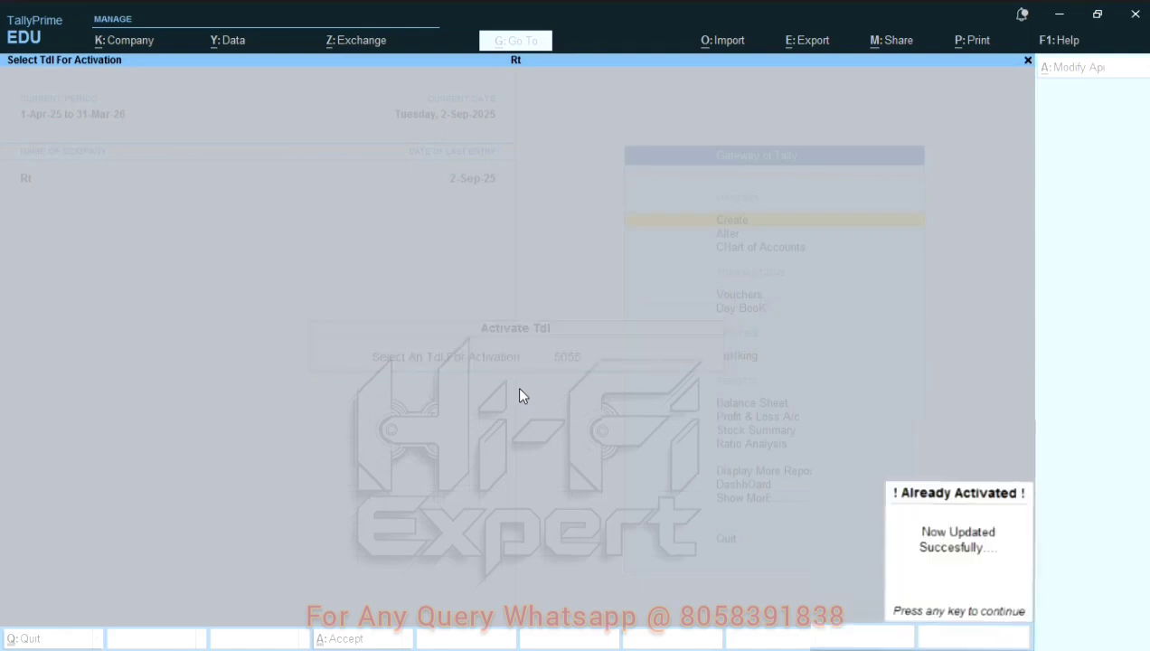
key("Return")
Step: Start creating a new stock item master
key("Down")
key("Up")
key("Return")
key("Down")
key("Down")
key("Down")
key("Down")
key("Down")
key("Down")
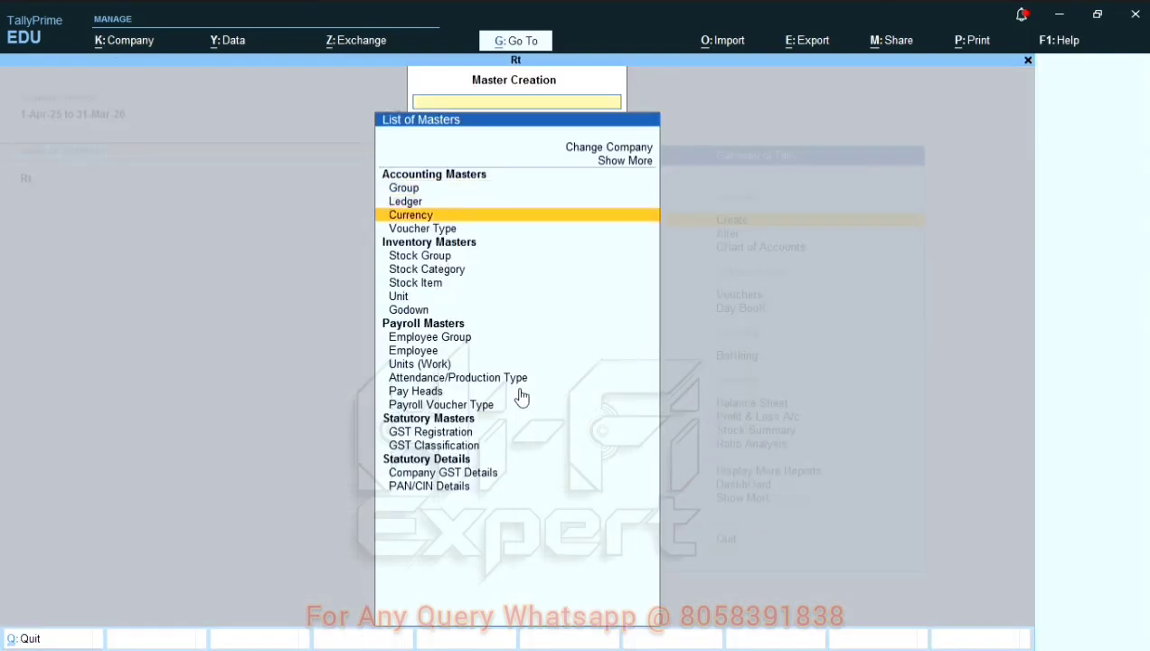
key("Return")
Step: Create a stock item named Item 1 with the unit ef
type("T")
key("BackSpace")
type("Item 1")
key("Return")
key("Return")
key("Return")
key("Return")
key("Down")
Step: Create a stock item named Item 2
key("Return")
key("ctrl+a")
type("Item 2")
Step: Create a stock item named Item 3 with the unit ef and leave stock item creation
key("Return")
key("ctrl+a")
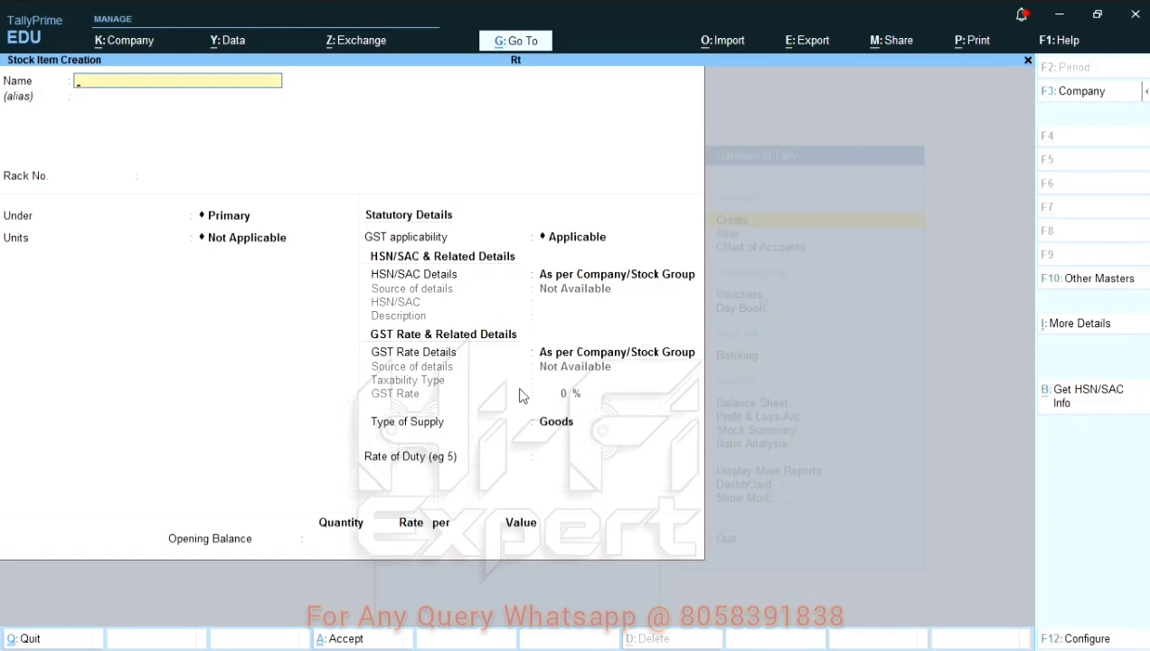
type("Item 3")
key("Return")
key("Return")
Step: Open a newly created stock item for alteration and check its standard rates
key("Return")
key("Return")
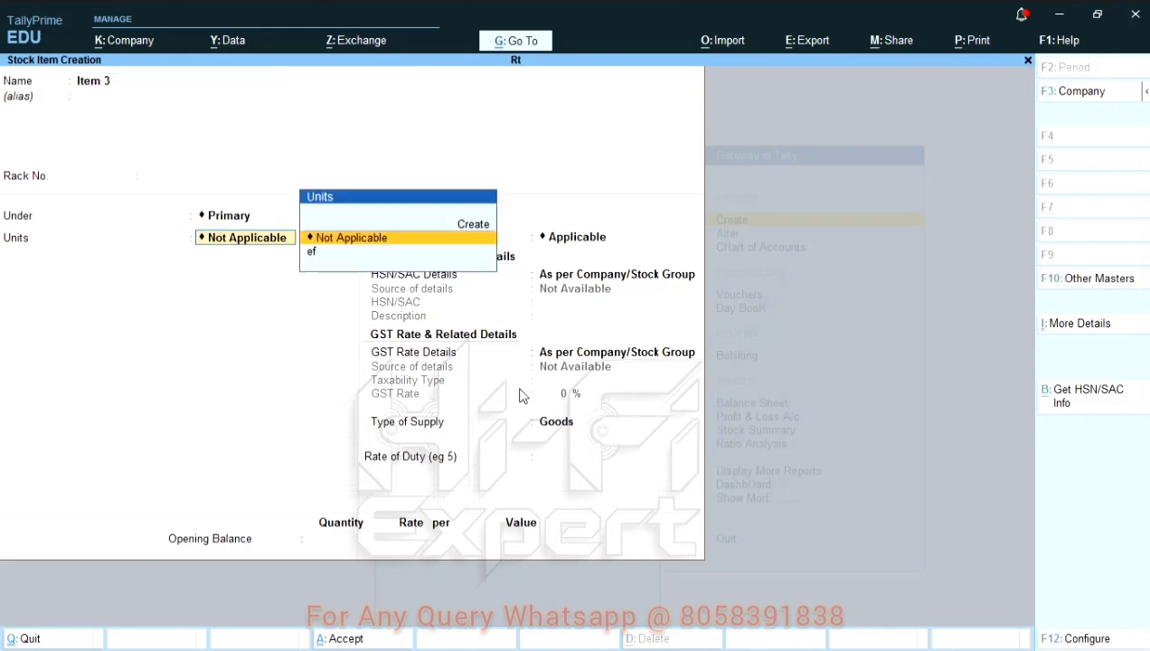
key("Down")
key("Return")
key("ctrl+a")
key("Escape")
key("Down")
key("Down")
key("Down")
key("Up")
key("Up")
key("Return")
key("Down")
key("Down")
key("Down")
key("Down")
key("Down")
key("Return")
key("Down")
key("Down")
key("Down")
key("Down")
key("Down")
key("Down")
Step: Check the standard rates of a second new stock item
key("Return")
key("Return")
key("Return")
key("Return")
key("Return")
key("Return")
type("y")
key("Return")
key("Escape")
key("Escape")
key("Escape")
Step: Check the standard rates of one more new stock item and return to the Gateway of Tally
key("Return")
key("Return")
key("Return")
key("Return")
key("Return")
key("Down")
key("Return")
key("Return")
key("BackSpace")
type("y")
key("Return")
key("Escape")
key("Return")
key("ctrl+a")
key("Return")
key("Return")
key("Return")
key("Return")
key("Return")
key("Return")
type("y")
key("Return")
key("Escape")
key("ctrl+a")
key("Escape")
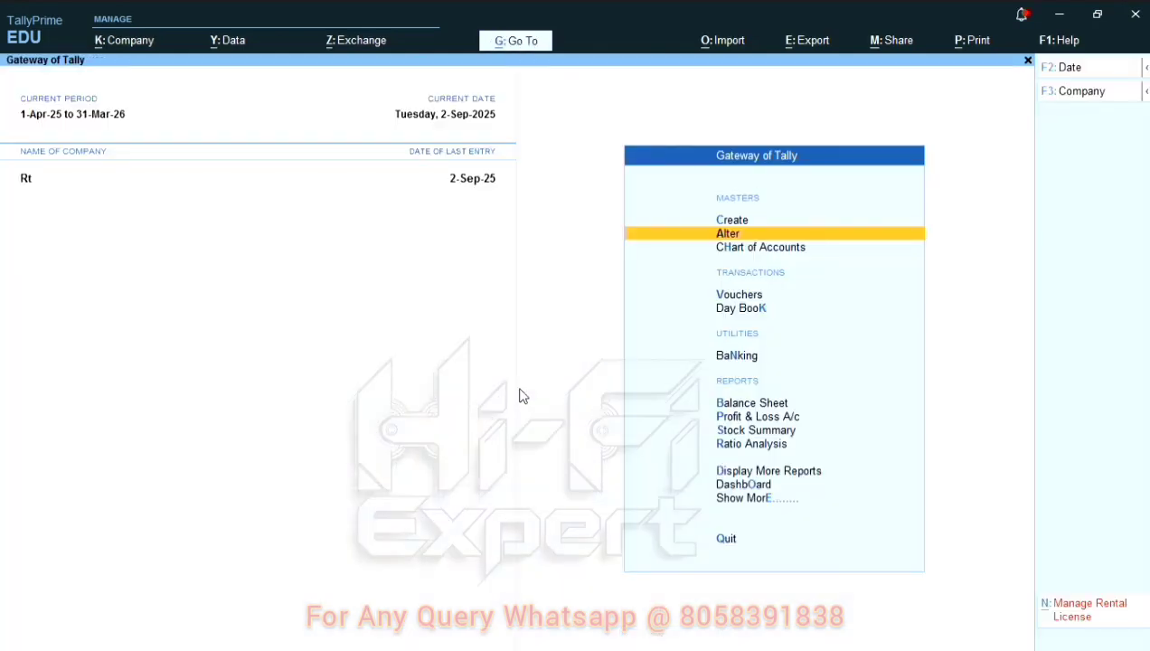
Step: Open the Set Standard Rates screen for the Primary stock group
key("Down")
key("Down")
key("Down")
key("Down")
key("Down")
key("Down")
key("Down")
key("Down")
key("Down")
key("Down")
key("Down")
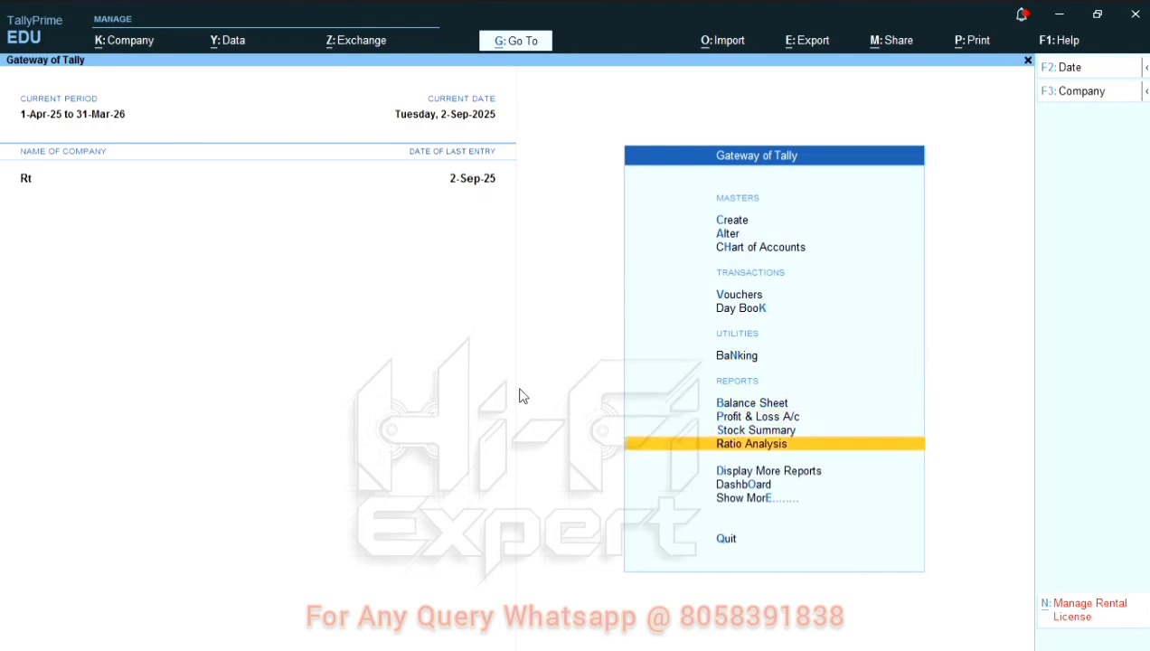
key("Return")
key("Down")
key("Up")
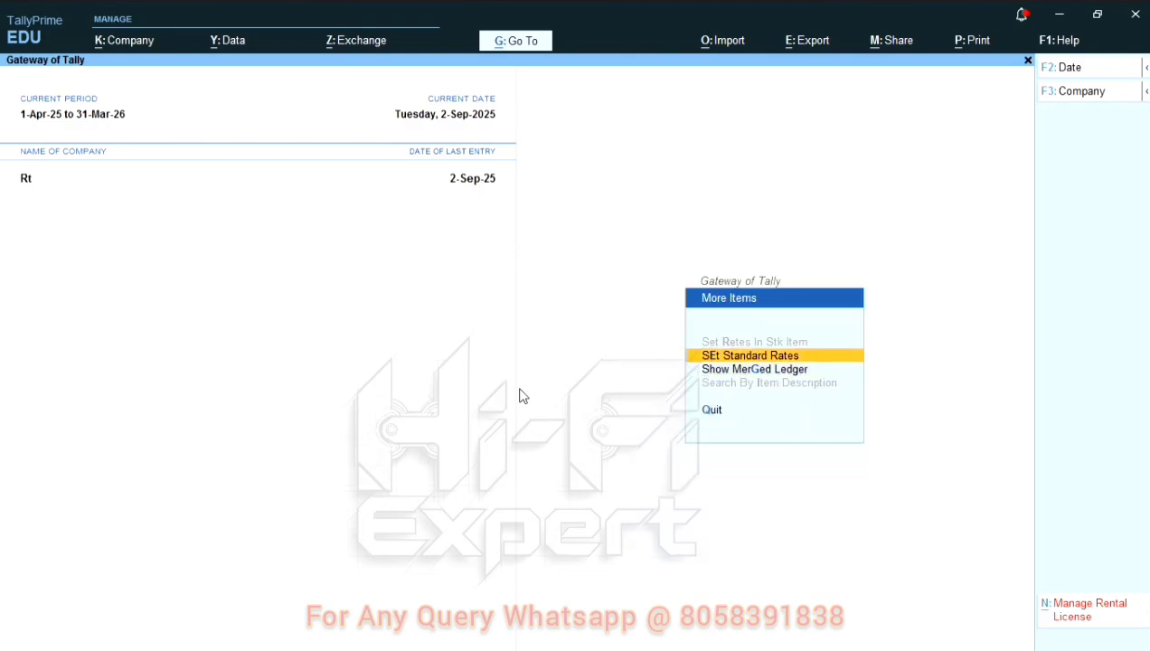
key("Return")
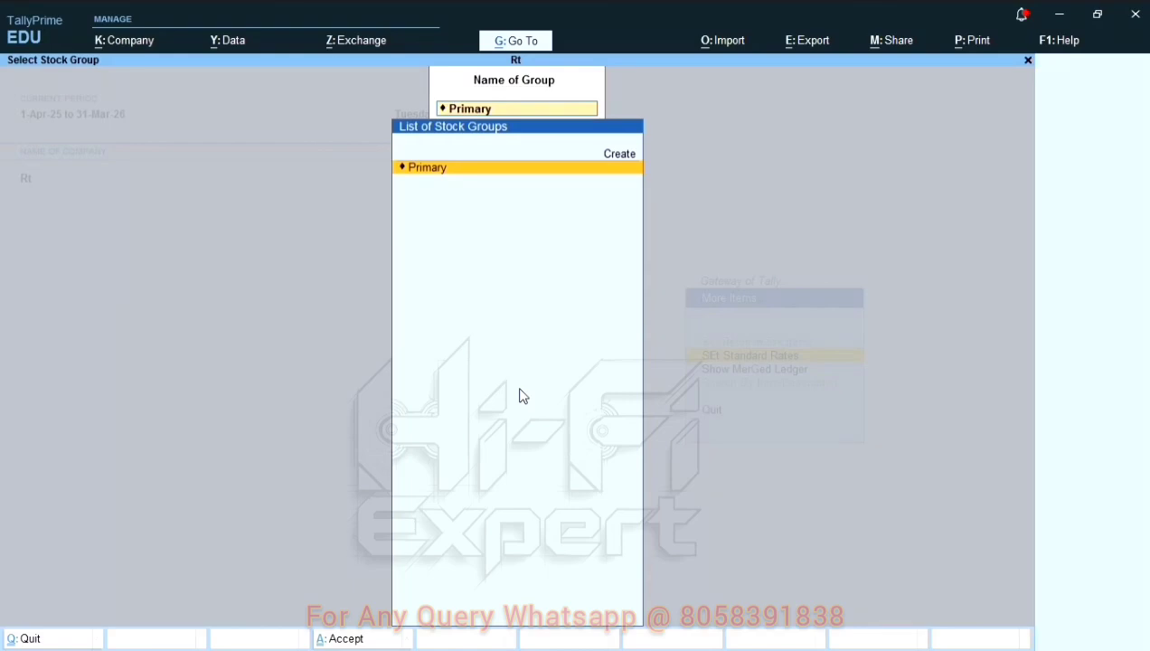
key("Return")
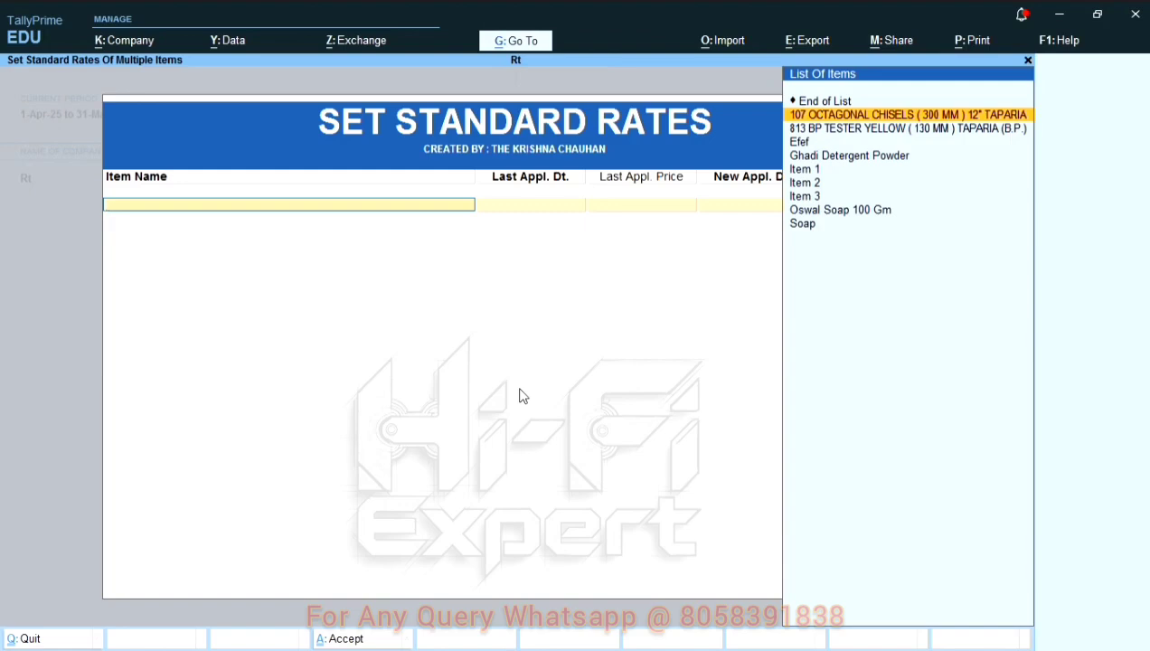
Step: Add Item 1 to the rate list with a new applicable date of 1-Apr-25 and a new price of 100
key("Down")
key("Down")
key("Down")
key("Down")
key("Return")
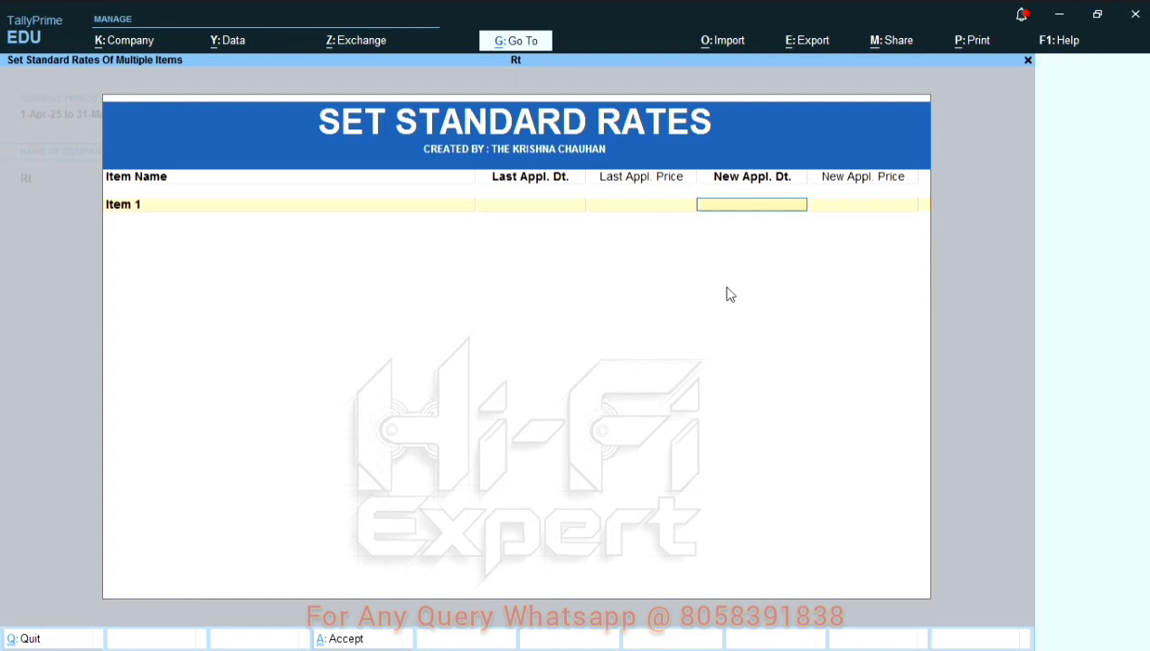
type("a25")
key("Return")
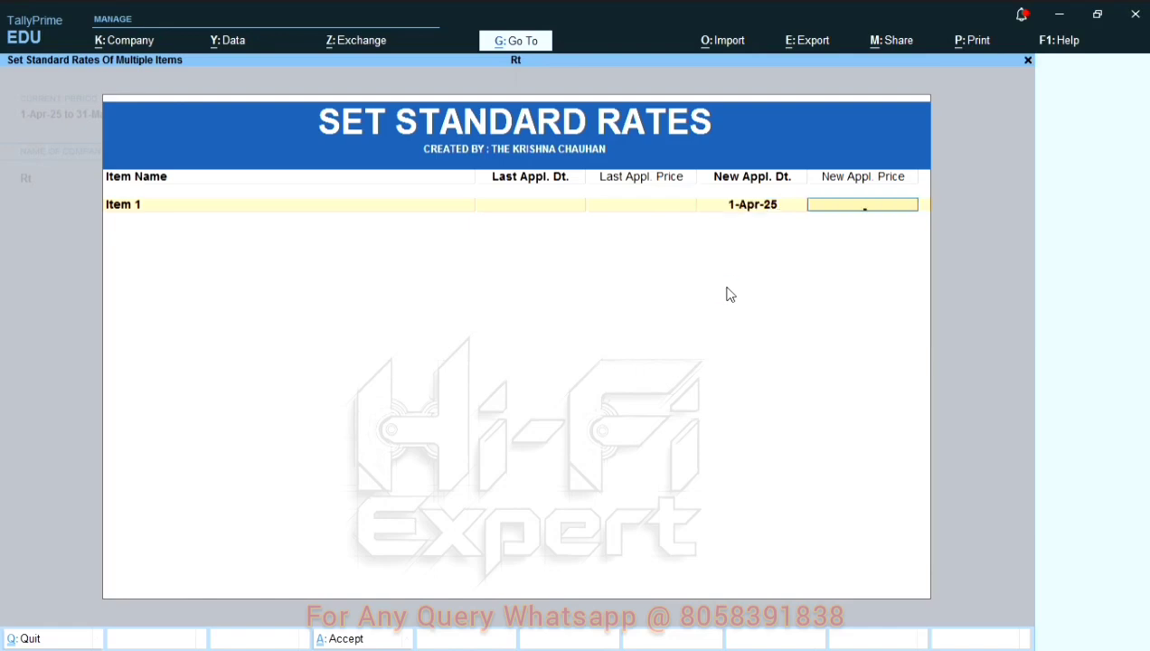
key("Return")
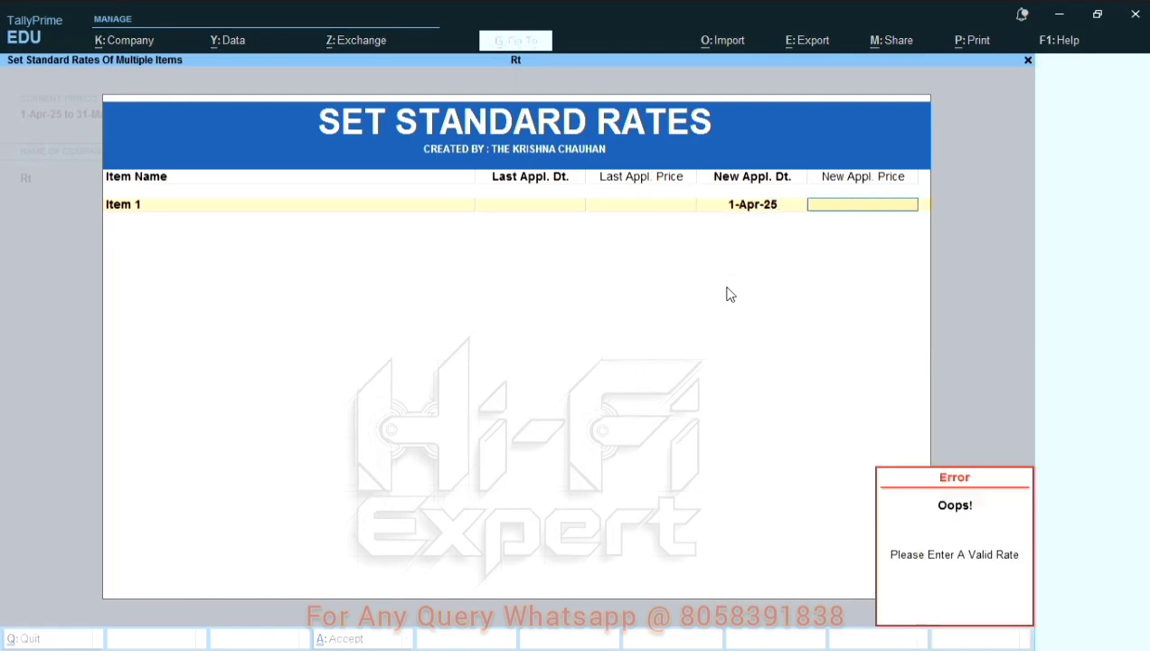
type("100")
key("Return")
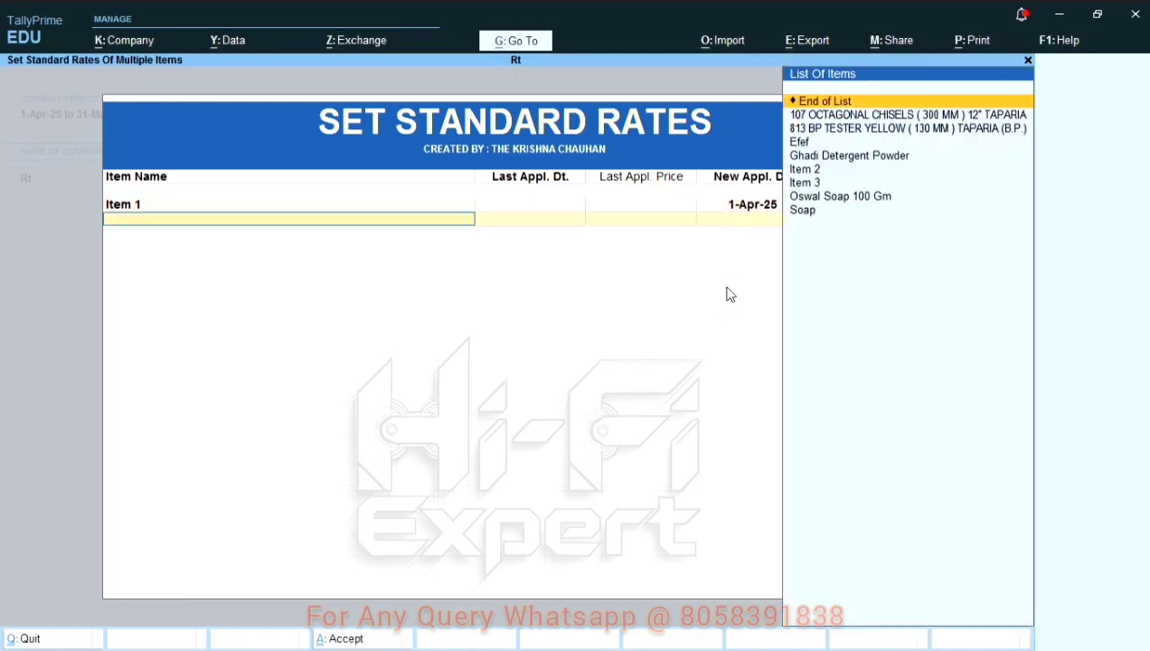
Step: Add Item 2 to the rate list with a new applicable date of 1-Apr-26 and a new price of 200
type("Item 2")
key("Return")
type("a25")
key("Return")
type("1")
key("Return")
key("BackSpace")
key("BackSpace")
type("200")
key("BackSpace")
key("BackSpace")
key("BackSpace")
type("a26")
key("Return")
type("200")
key("Return")
Step: Add Item 3 with a new applicable date of 1-Apr-26 and a new price of 300, and save the rate list
type("Ite")
key("Return")
type("a26")
key("Return")
type("300")
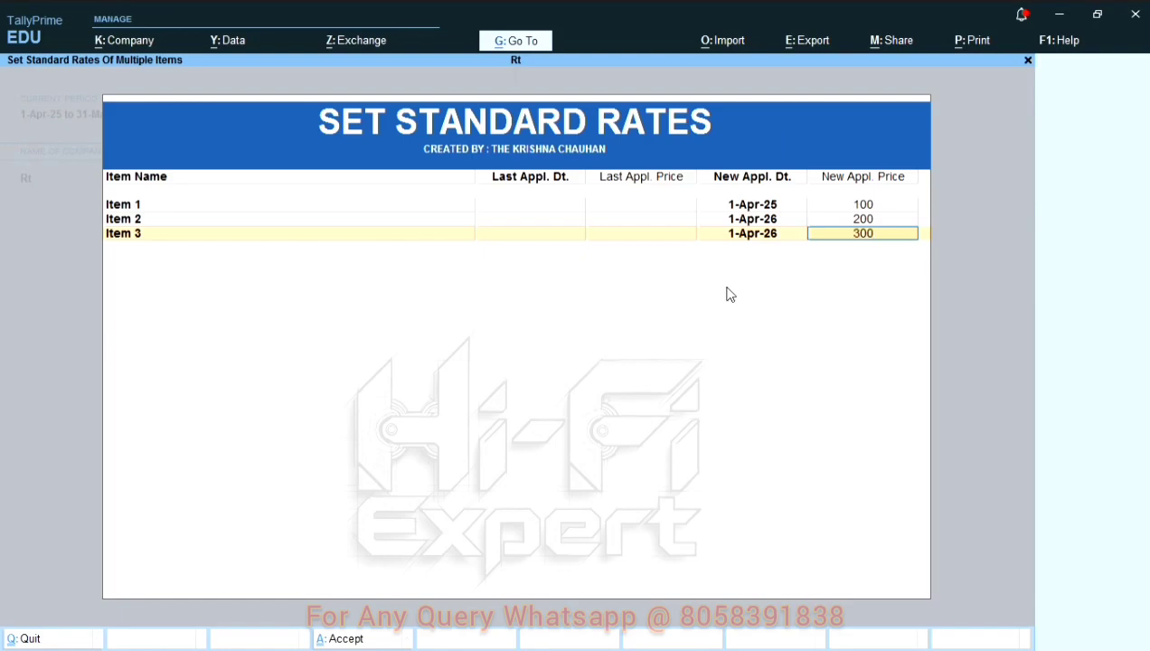
key("Return")
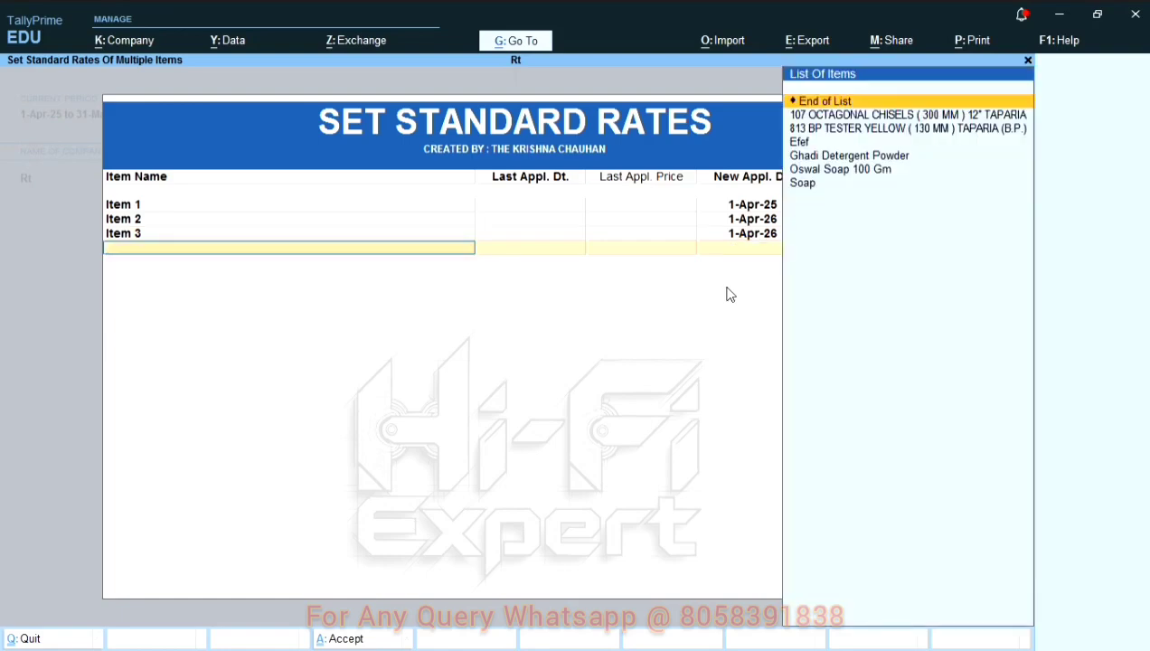
key("Return")
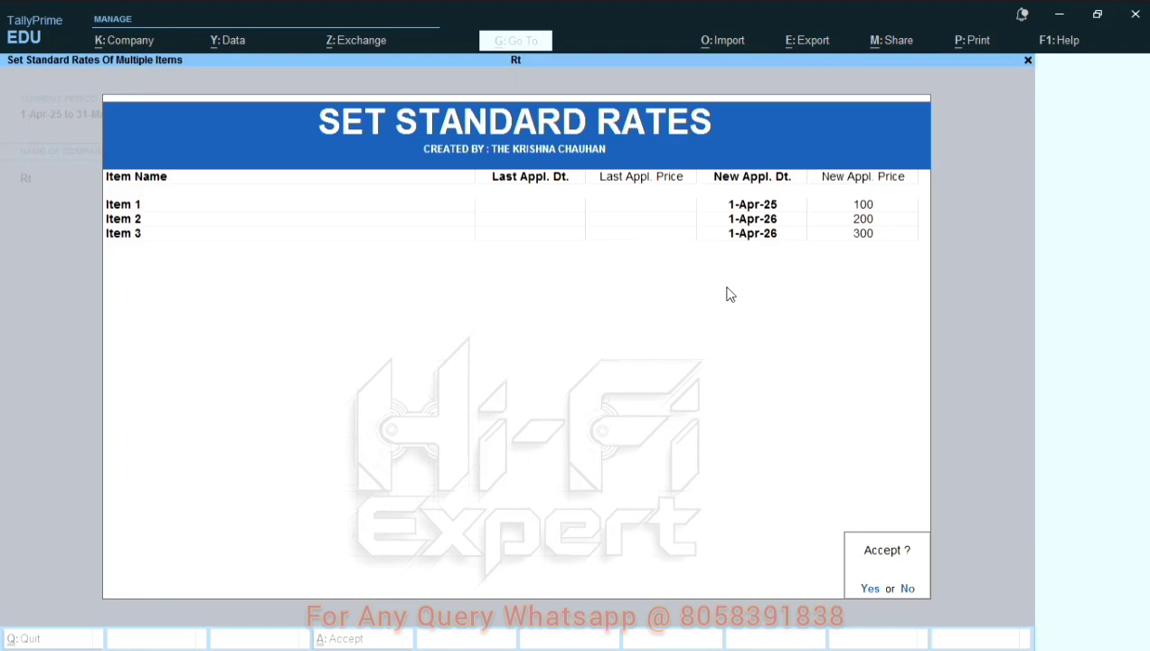
key("Return")
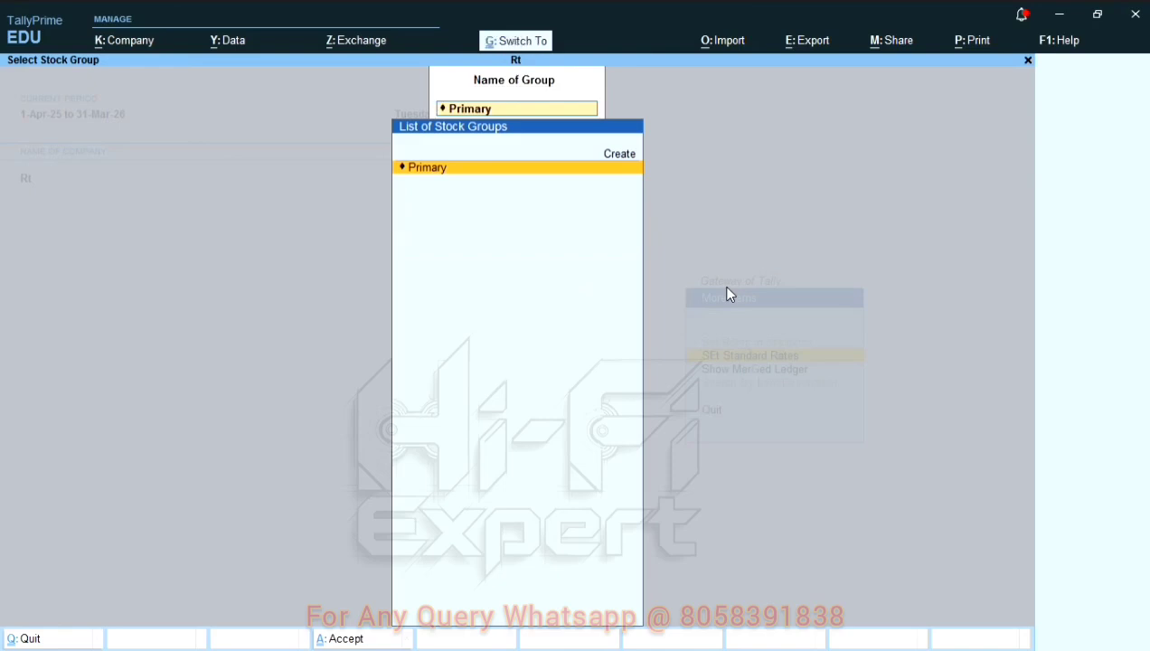
Step: Review the logged rate updates for Items 1 to 3 in the Calculator pane and return to the main area
key("ctrl+n")
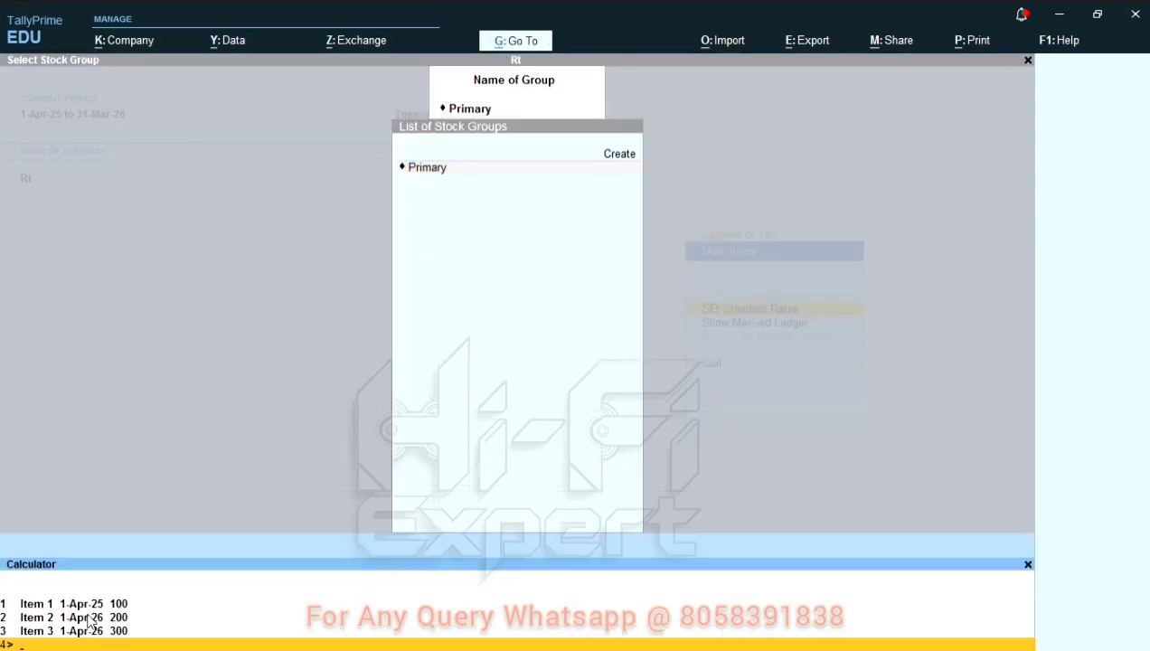
key("Up")
key("Up")
key("Up")
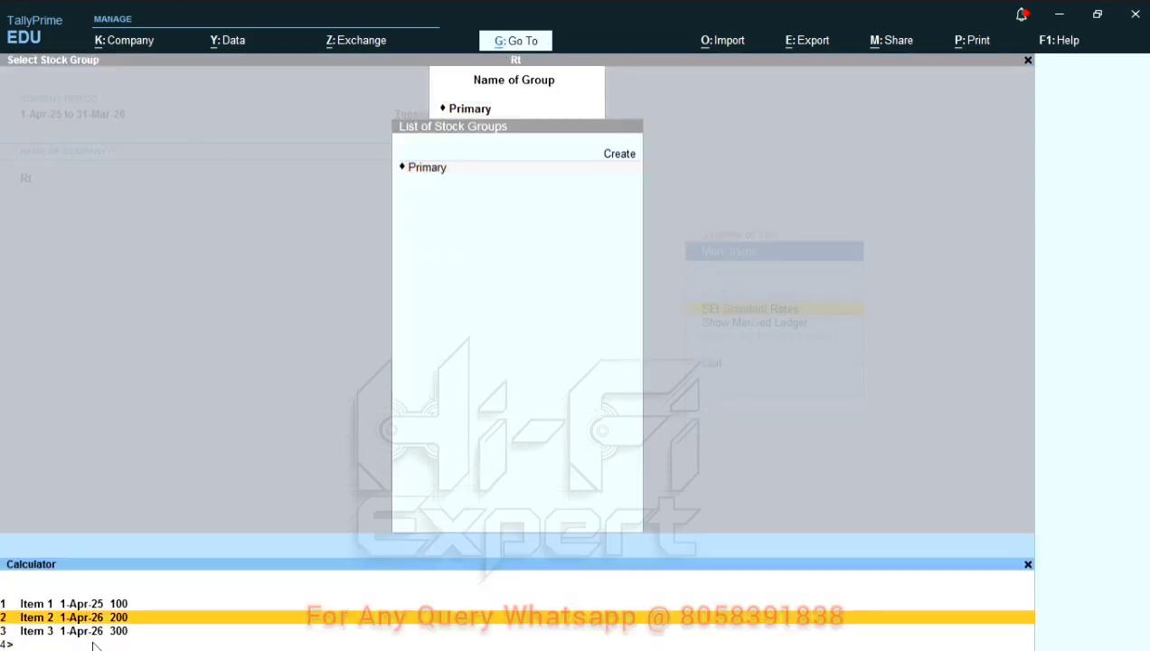
key("Down")
key("Up")
key("Down")
key("Down")
key("Down")
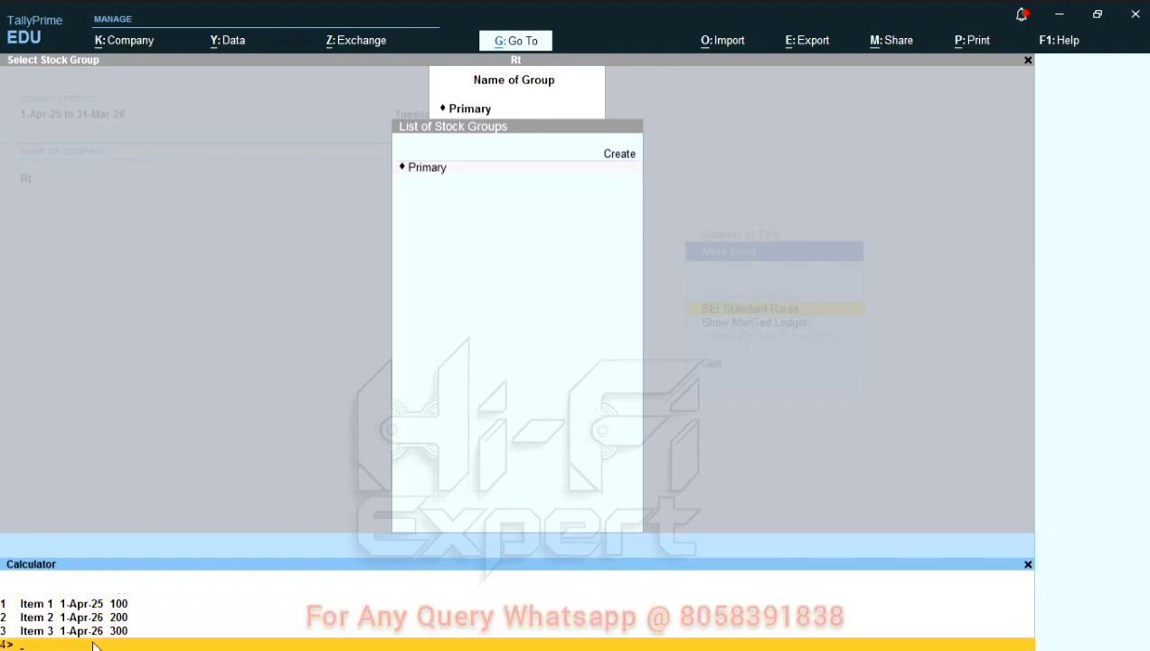
key("ctrl+m")
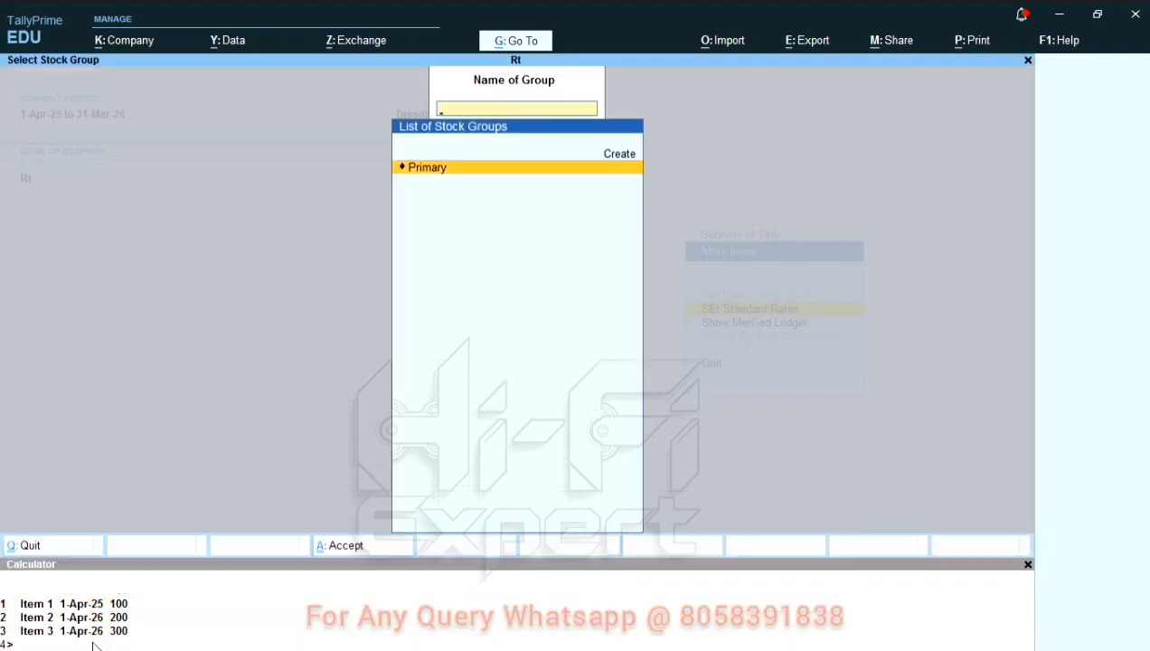
Step: Leave the stock group selection and open the list of stock items for alteration
key("Escape")
key("Down")
key("Down")
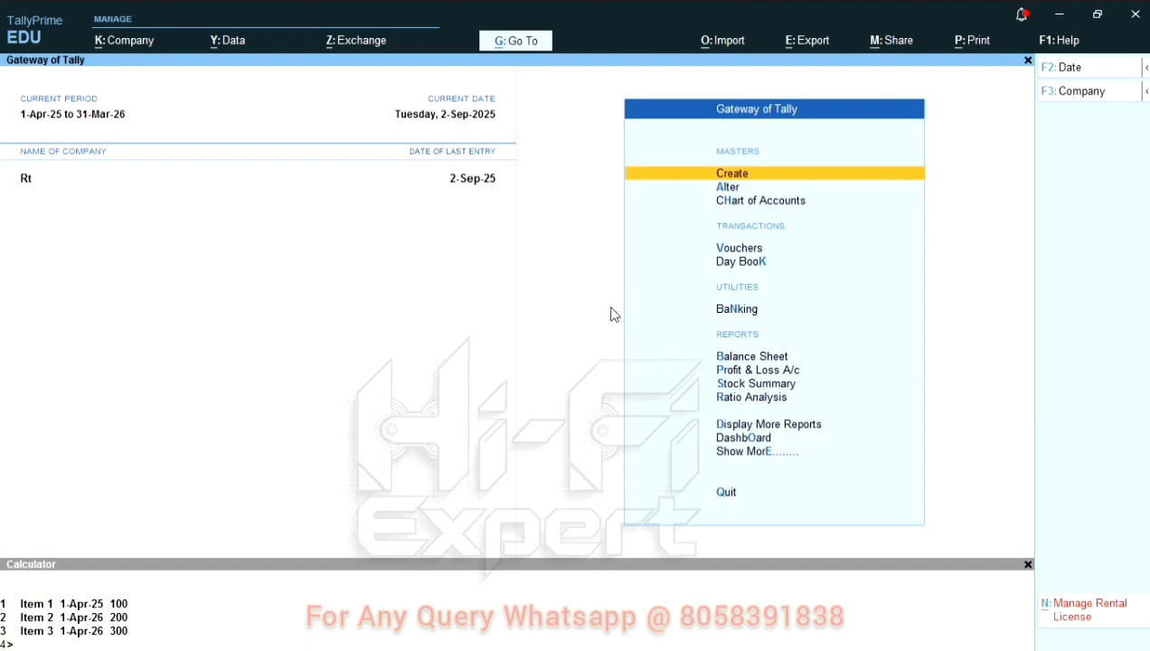
key("Down")
key("Down")
key("Up")
key("Down")
key("Down")
key("Down")
key("Up")
key("Up")
key("Up")
key("Return")
key("Down")
key("Down")
key("Down")
key("Down")
key("Down")
key("Return")
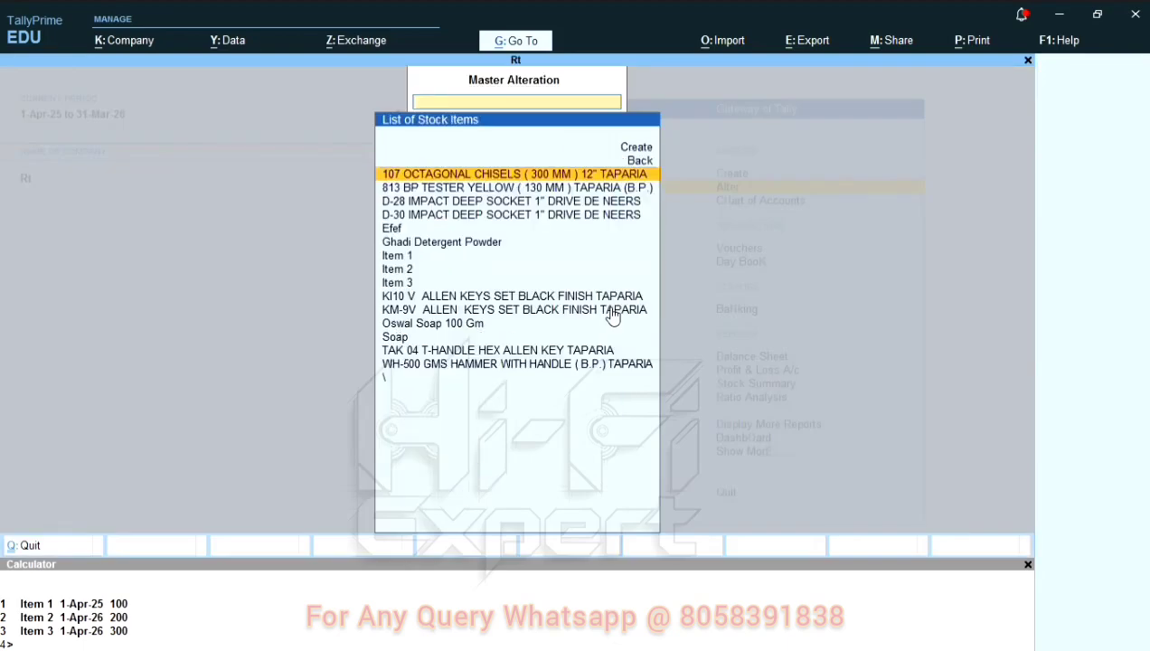
Step: Check the standard rates of Item 1 in its stock item master
key("Down")
key("Down")
key("Down")
key("Down")
key("Down")
key("Down")
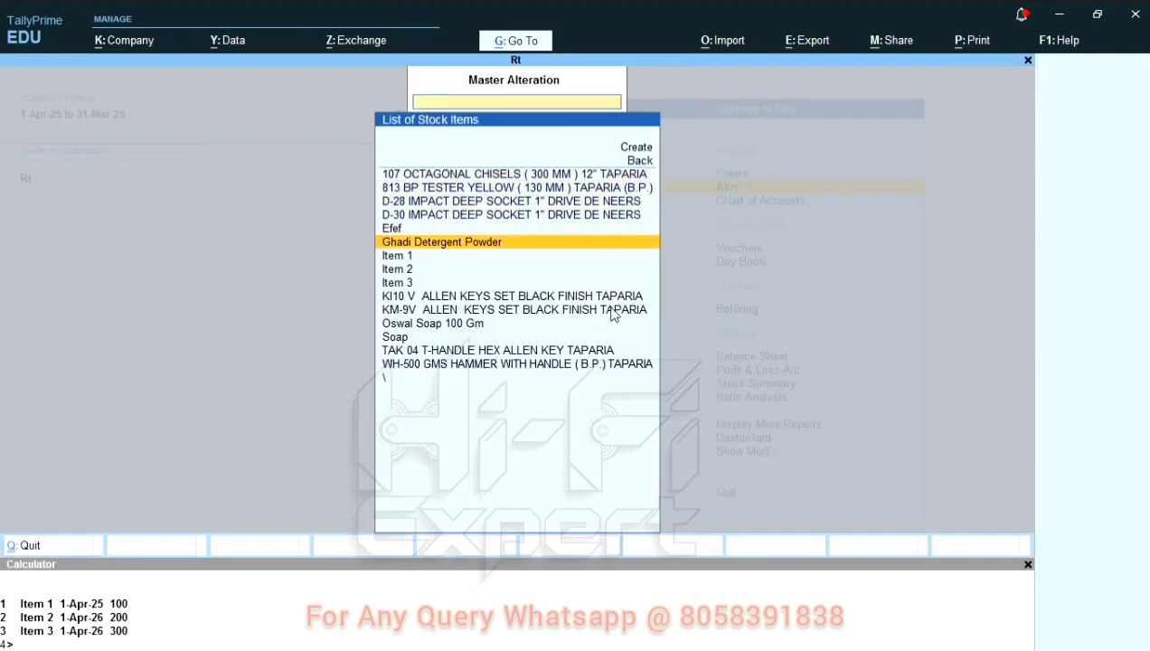
key("Return")
key("Return")
key("Return")
key("Return")
key("Return")
type("y")
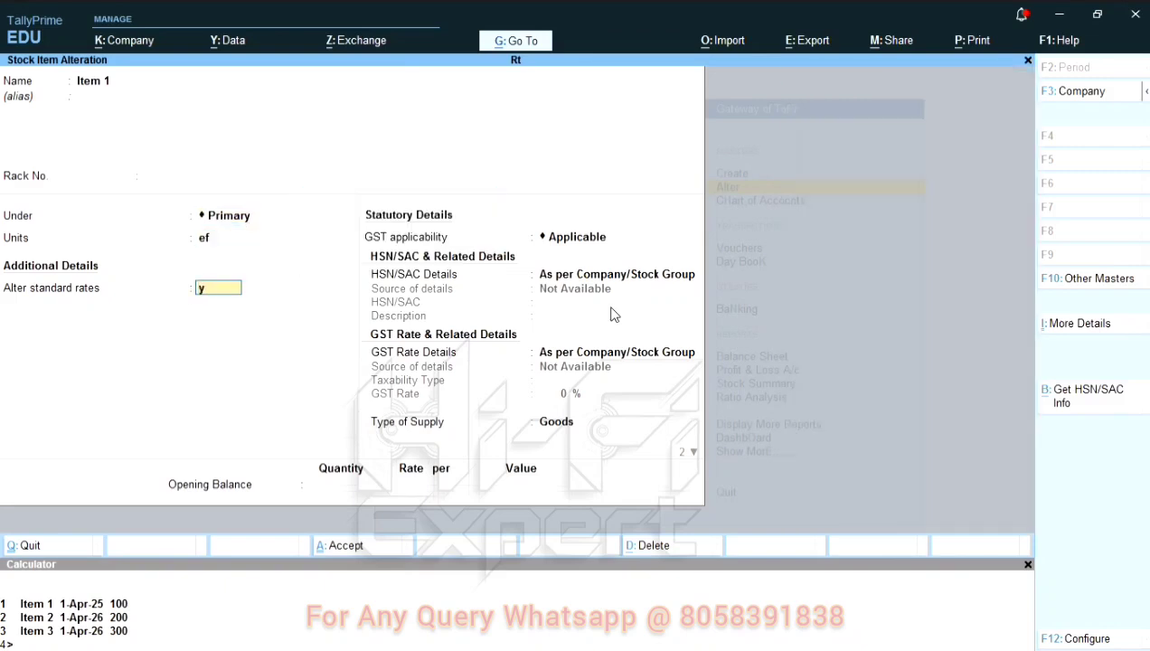
key("Return")
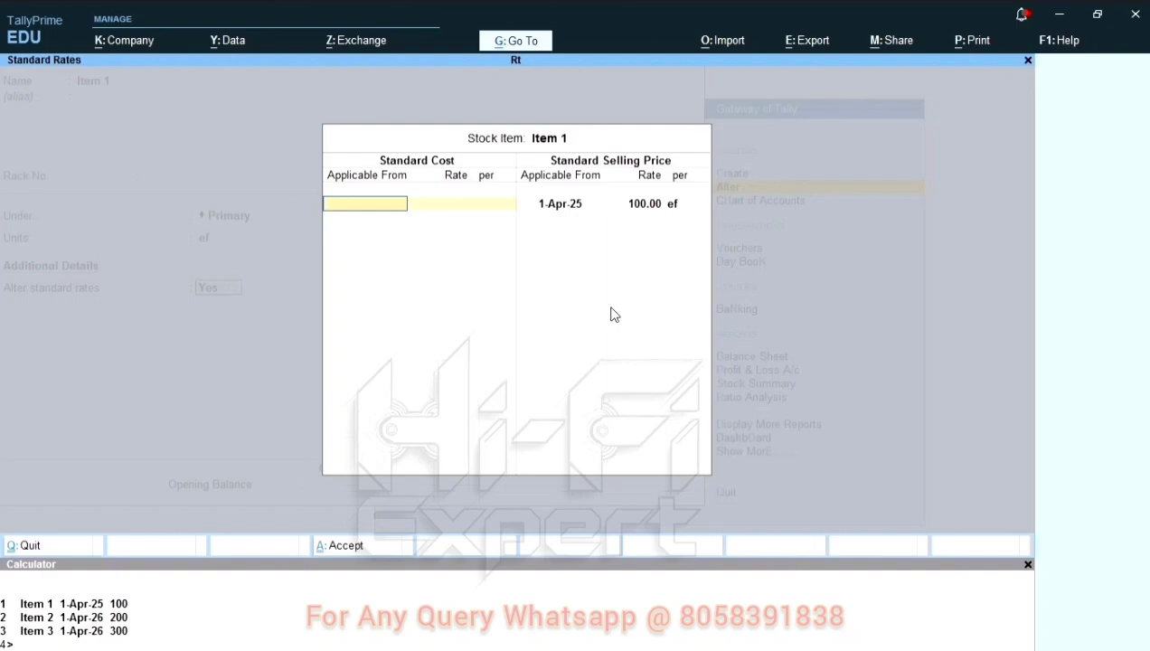
key("Escape")
key("Return")
key("Escape")
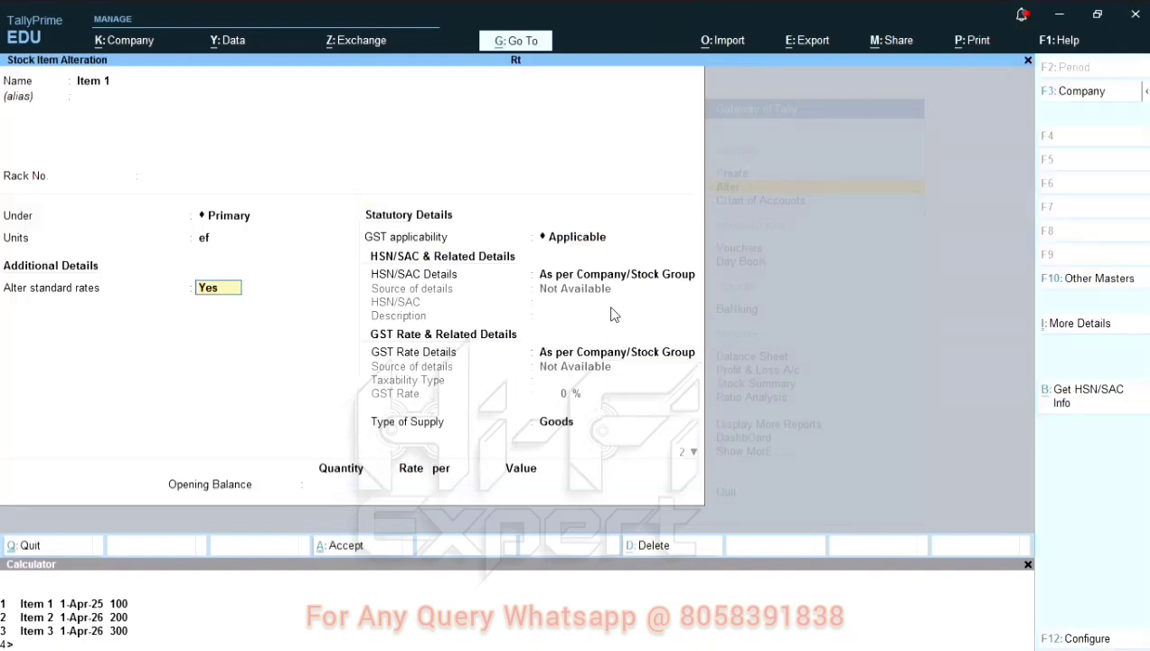
Step: Check the standard rates of Item 2 in its stock item master
key("Return")
key("Down")
key("Return")
key("Return")
key("Return")
key("Return")
key("Return")
key("Return")
key("y")
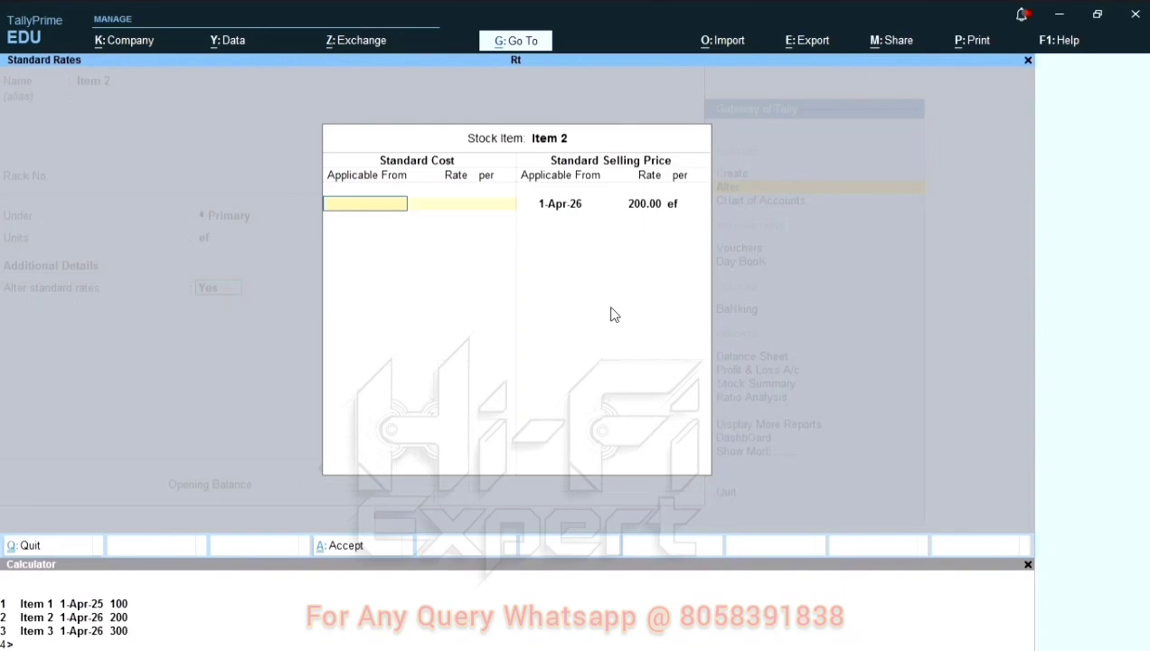
key("Escape")
key("Escape")
Step: Check the standard rates of Item 3 and return to the Gateway of Tally
key("Return")
key("Down")
key("Return")
key("Return")
key("Return")
key("Return")
key("Return")
key("Return")
key("t")
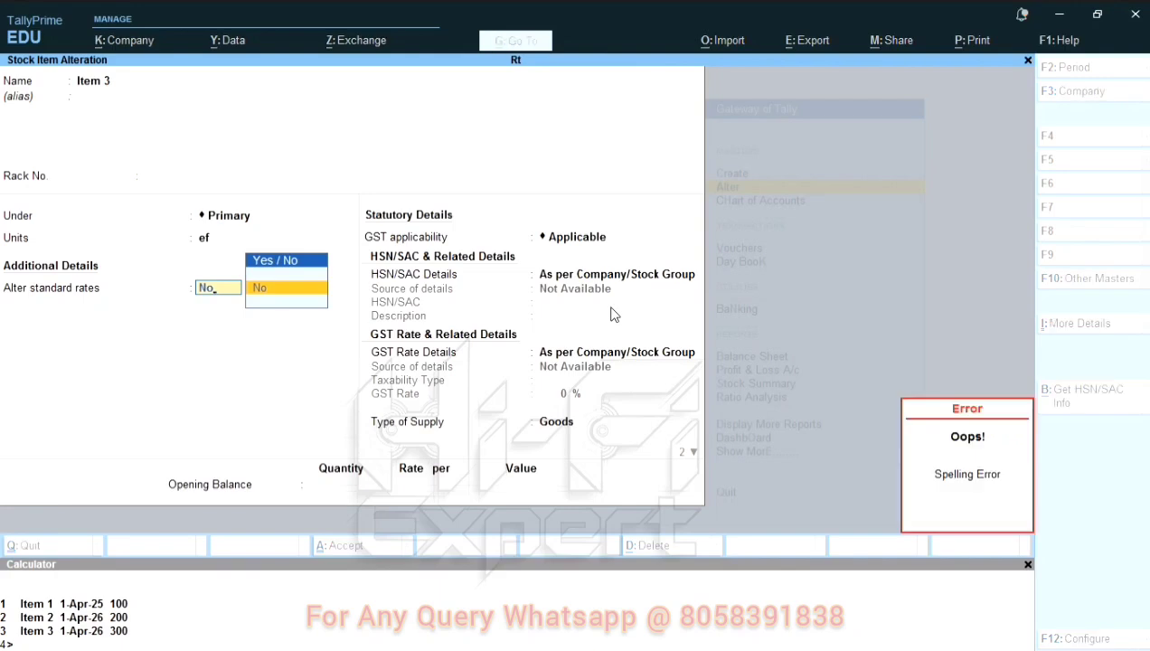
key("y")
key("Return")
key("Return")
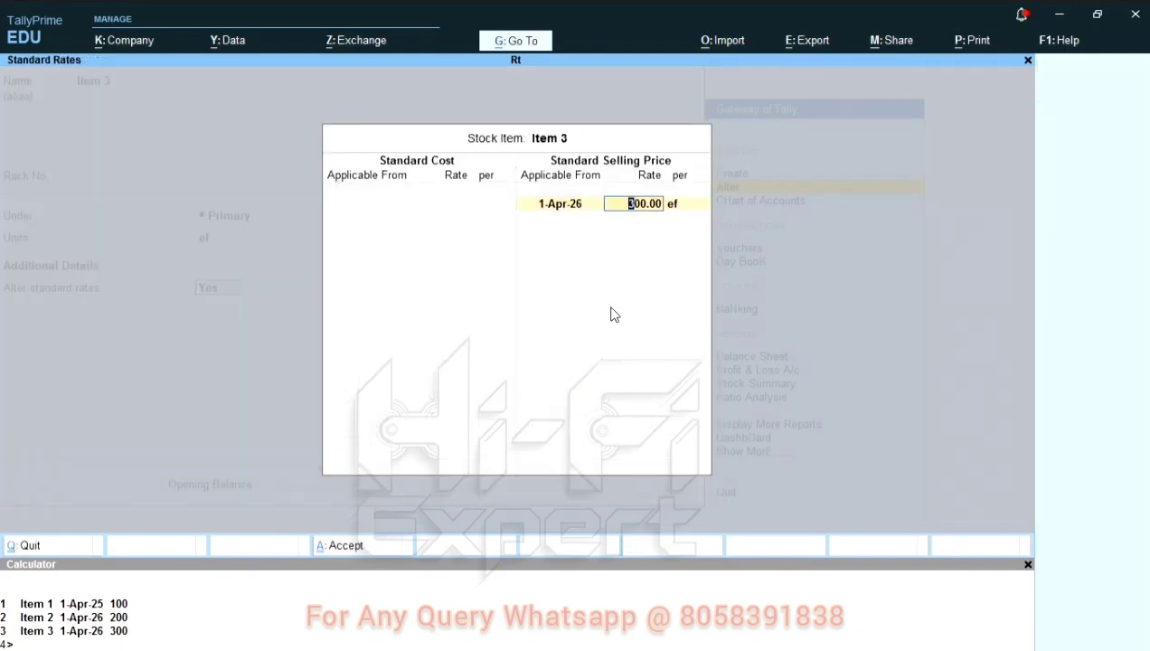
key("Escape")
key("Escape")
key("Escape")
key("Escape")
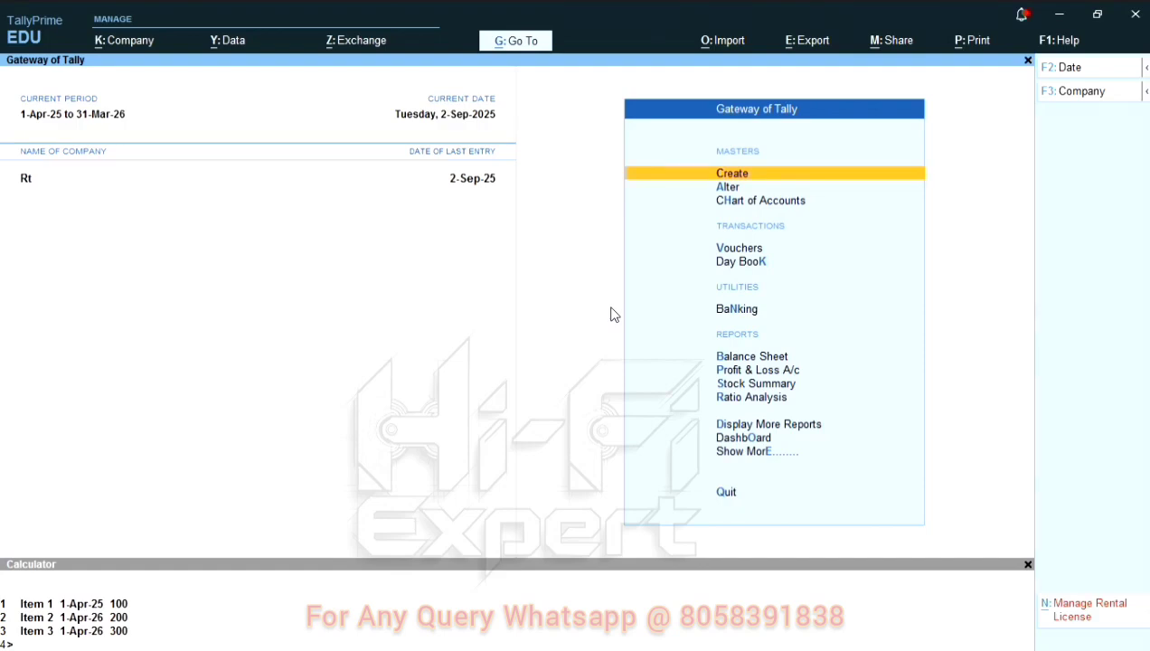
Step: Reopen the Set Standard Rates screen for the Primary stock group
key("Down")
key("Down")
key("Down")
key("Down")
key("Down")
key("Down")
key("Down")
key("Down")
key("Down")
key("Down")
key("Down")
key("Down")
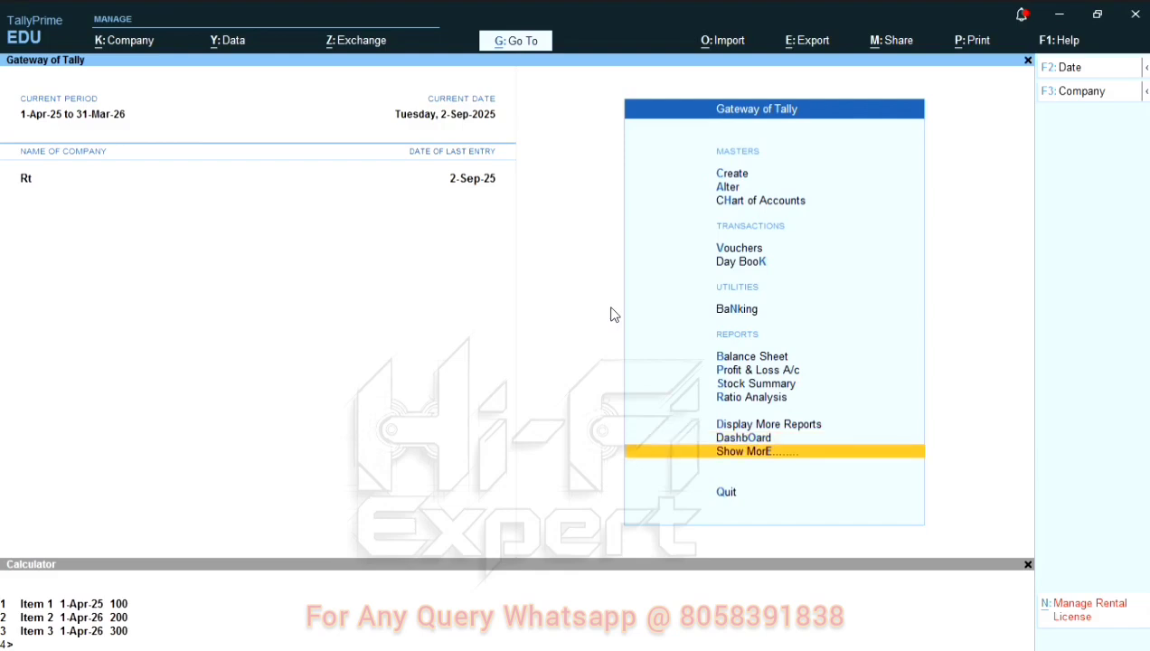
key("Return")
key("Return")
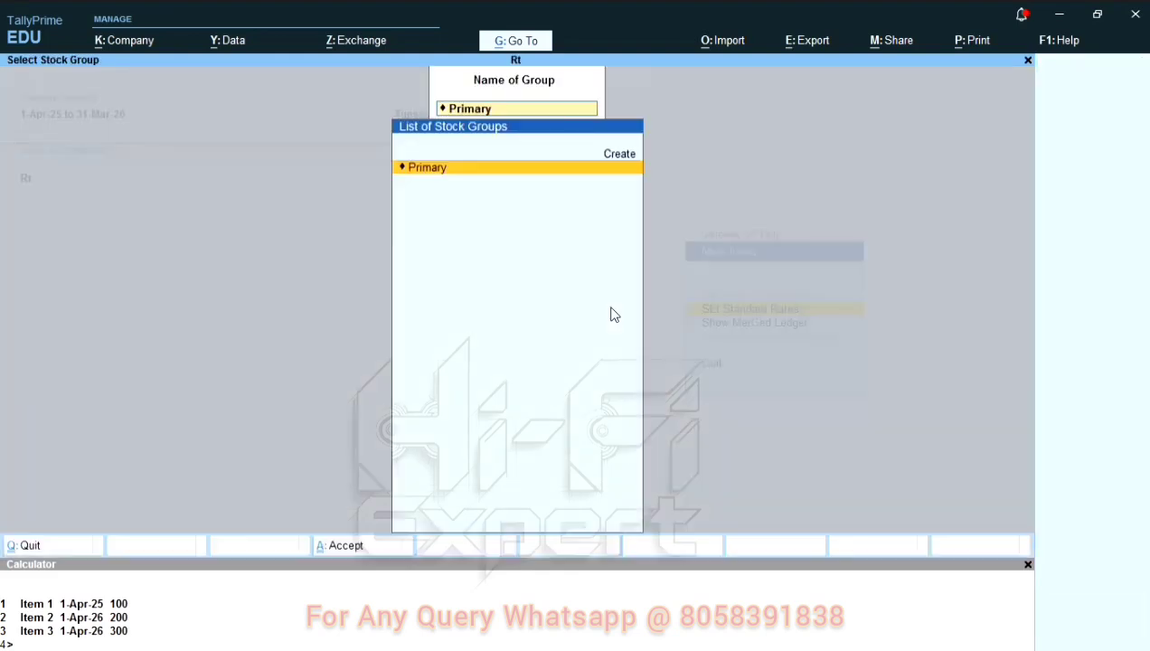
key("Return")
Step: Add Item 1 at a new price of 110 and Item 2 at 190, both applicable from 1-Apr-26
key("Down")
key("Down")
key("Down")
key("Down")
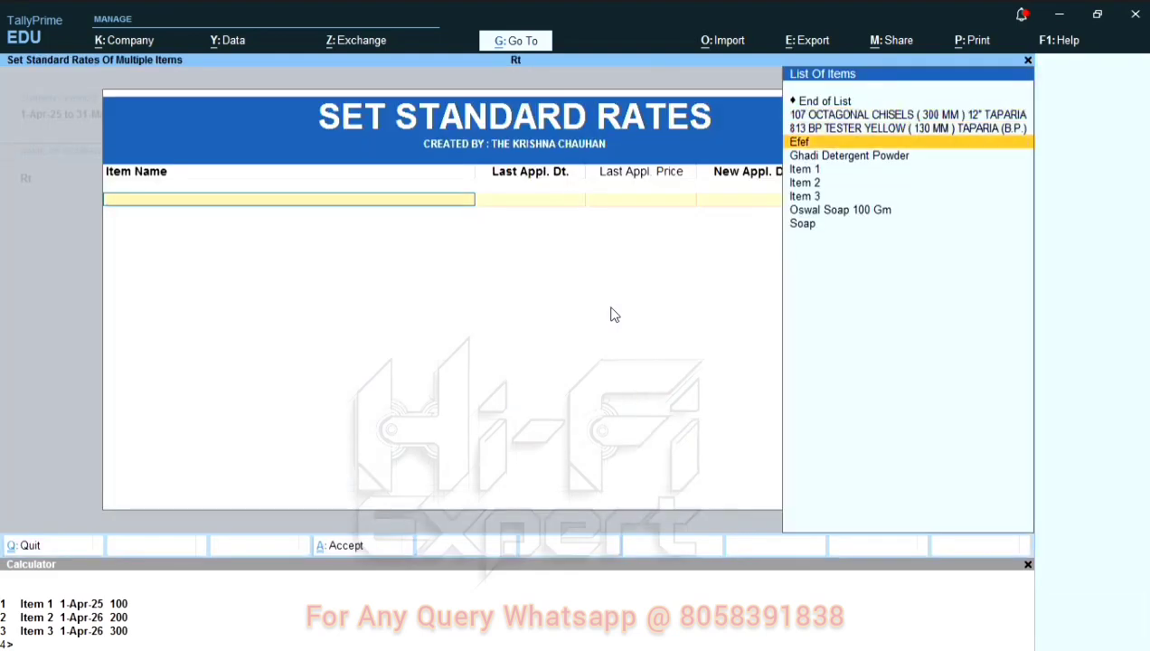
key("Return")
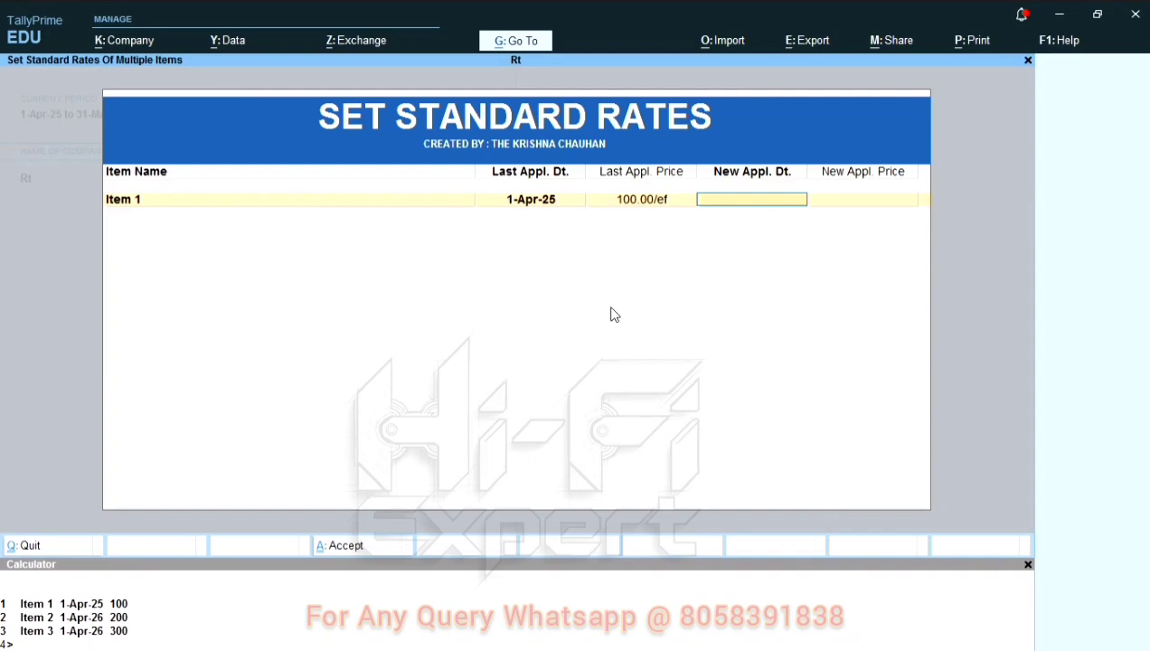
key("Return")
key("Return")
Step: Add Item 3 with a new applicable date of 1-Apr-26 and a new price of 400, and save the rate list
key("Return")
key("Return")
type("190")
key("Return")
key("Down")
key("Down")
key("Down")
key("Return")
type("a26")
key("Return")
type("400")
key("Return")
key("Return")
Step: Open the list of stock items for alteration from the Gateway of Tally
key("Return")
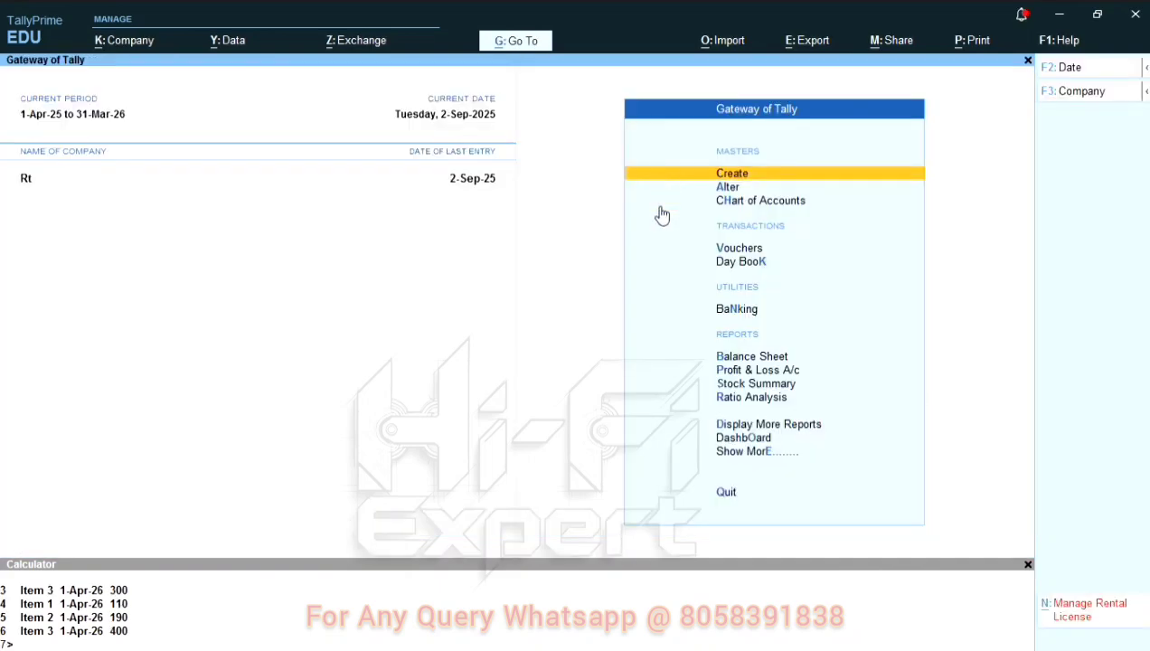
key("Down")
key("Down")
key("Up")
key("Return")
key("Down")
key("Down")
key("Down")
key("Down")
Step: Check the updated standard rates of Item 1 in its stock item master
key("Down")
key("Down")
key("Return")
key("Down")
key("Down")
key("Down")
key("Down")
key("Down")
key("Down")
key("Return")
key("Return")
key("Return")
key("Return")
key("Return")
key("Return")
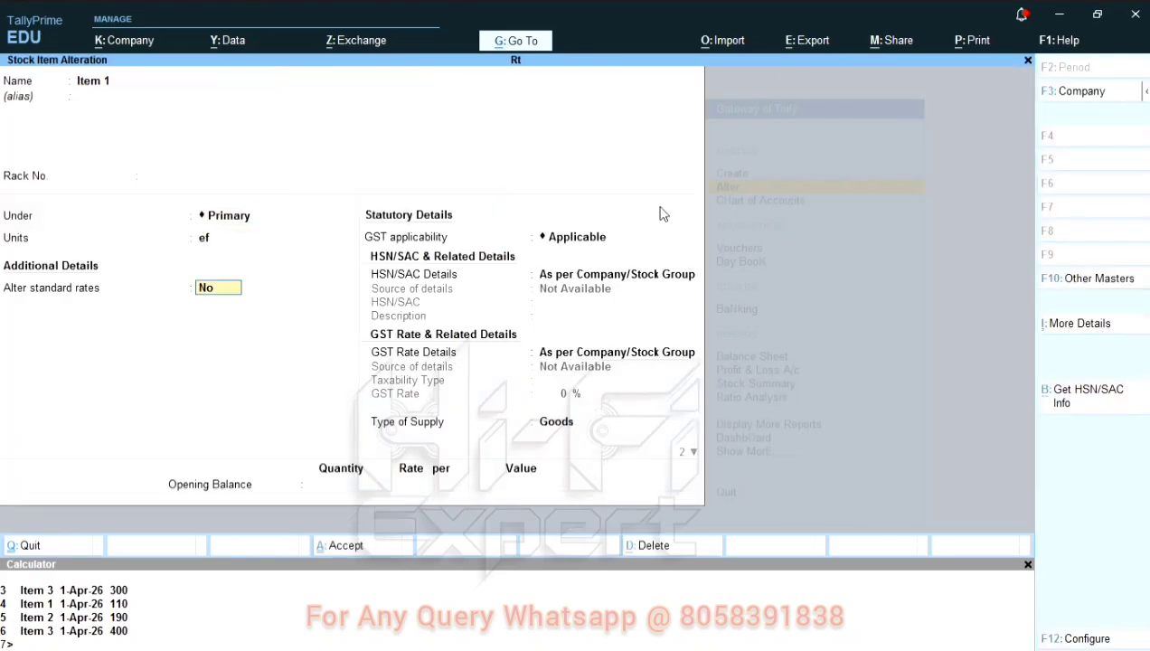
key("y")
key("Return")
key("Return")
key("Return")
key("Return")
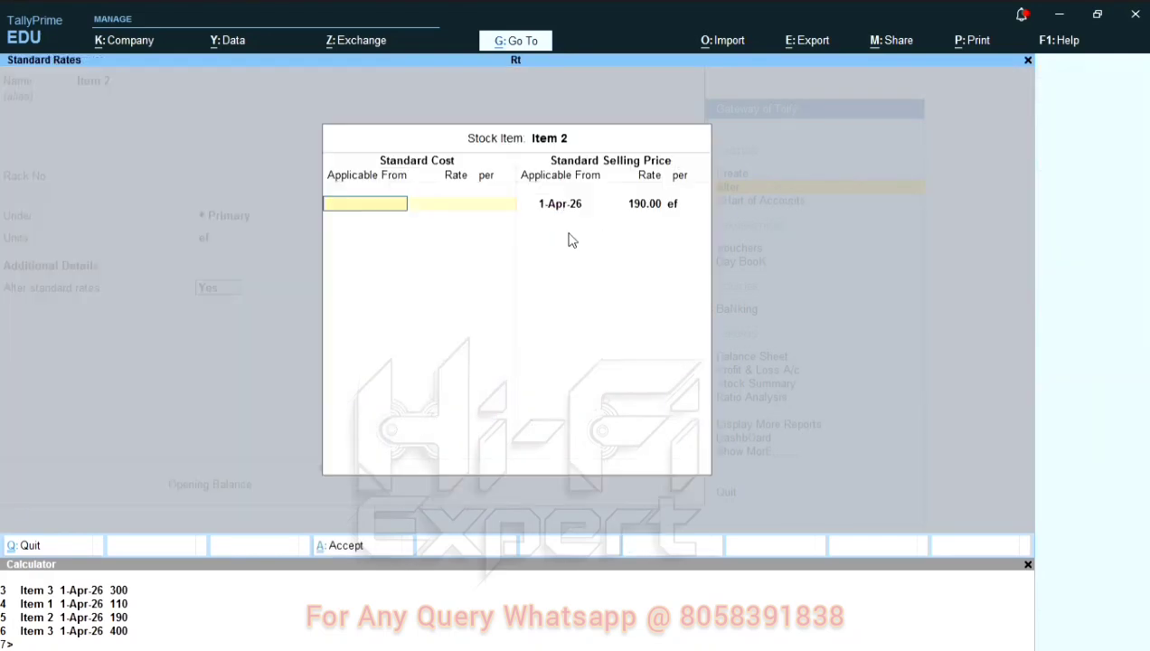
Step: Check the updated standard rates of Item 2 and Item 3 in their stock item masters
key("Return")
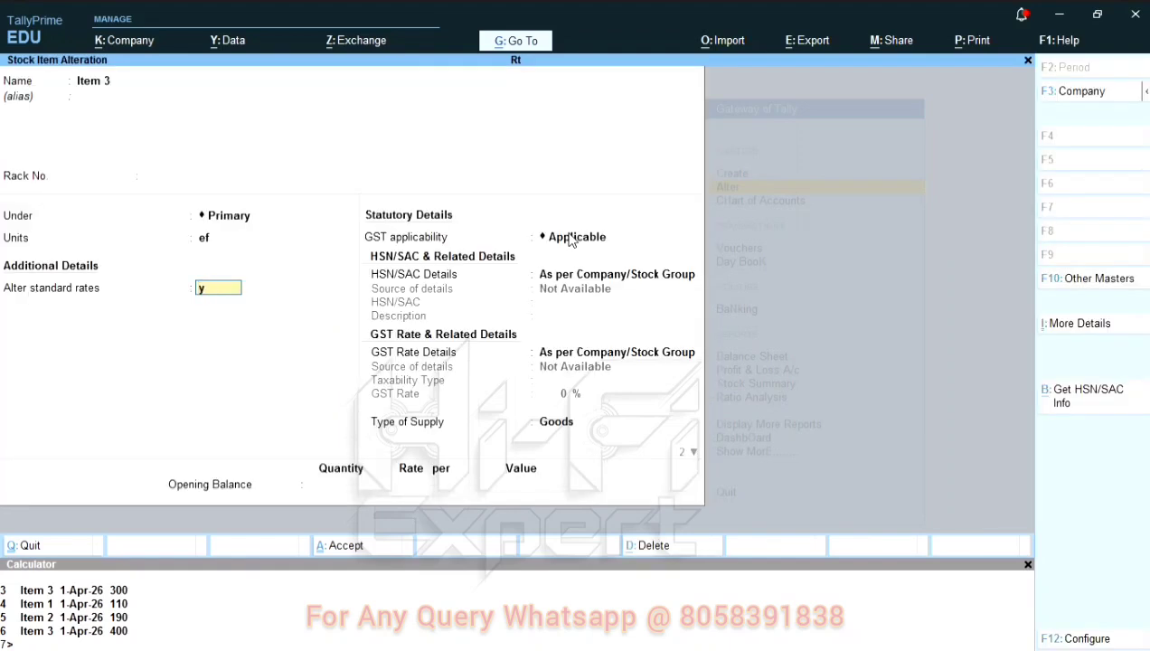
type("y")
key("Return")
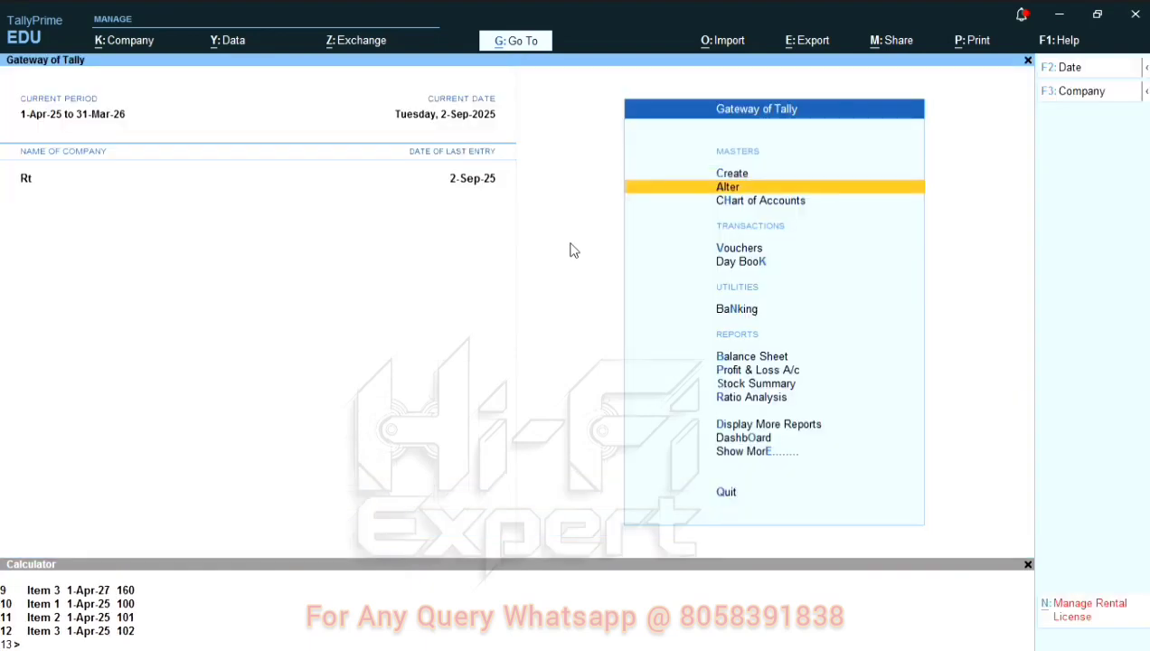
Step: Start a new SALE 2024-25 voucher and set its date to 2-Apr-25
key("Down")
key("Down")
key("Down")
key("Up")
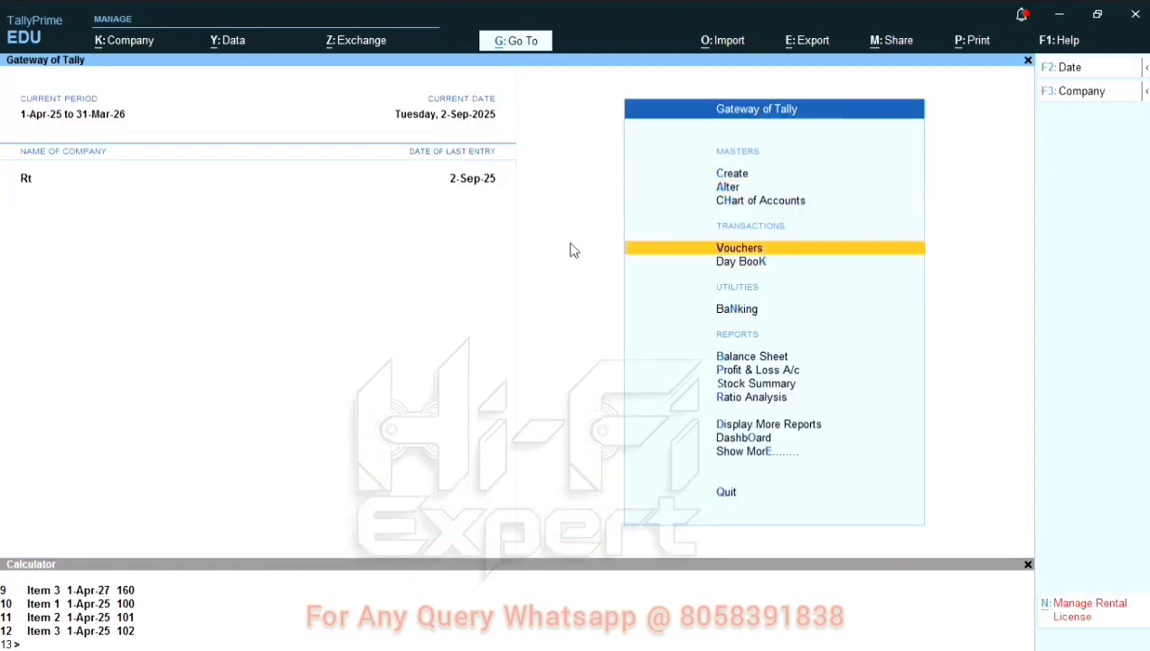
key("Return")
key("F2")
type("2")
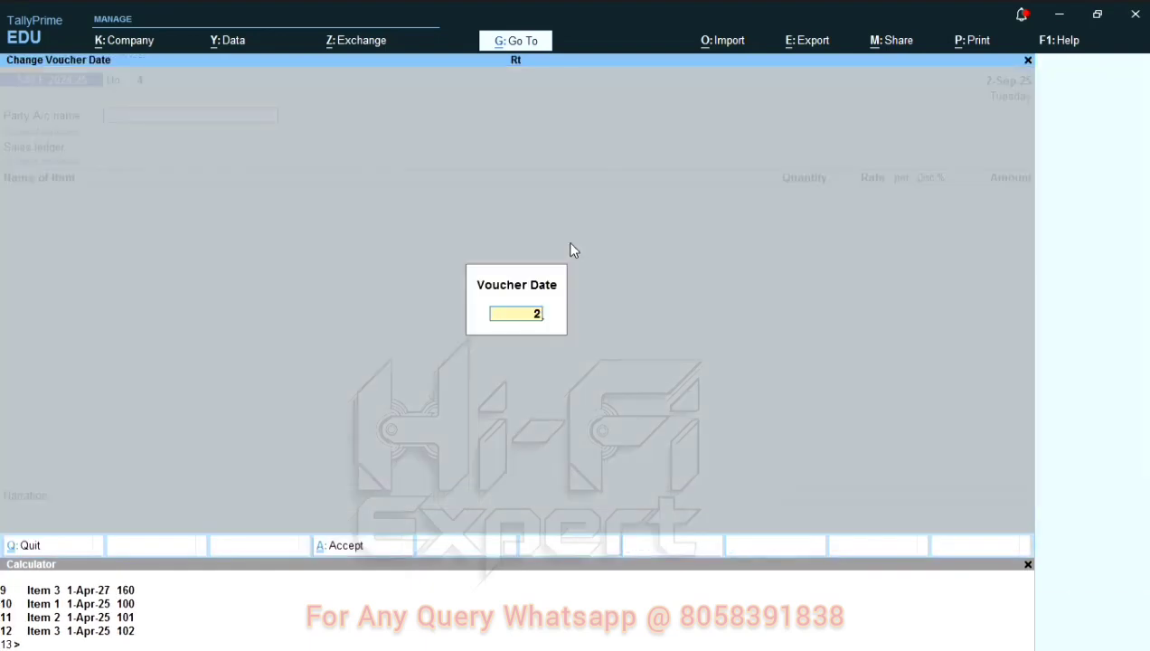
key("Return")
key("Return")
key("Return")
key("Return")
key("Return")
key("Return")
key("Return")
key("Return")
key("Return")
key("Return")
key("Return")
key("Return")
key("Return")
key("Return")
key("Return")
key("Return")
key("Return")
key("Return")
key("Return")
key("Return")
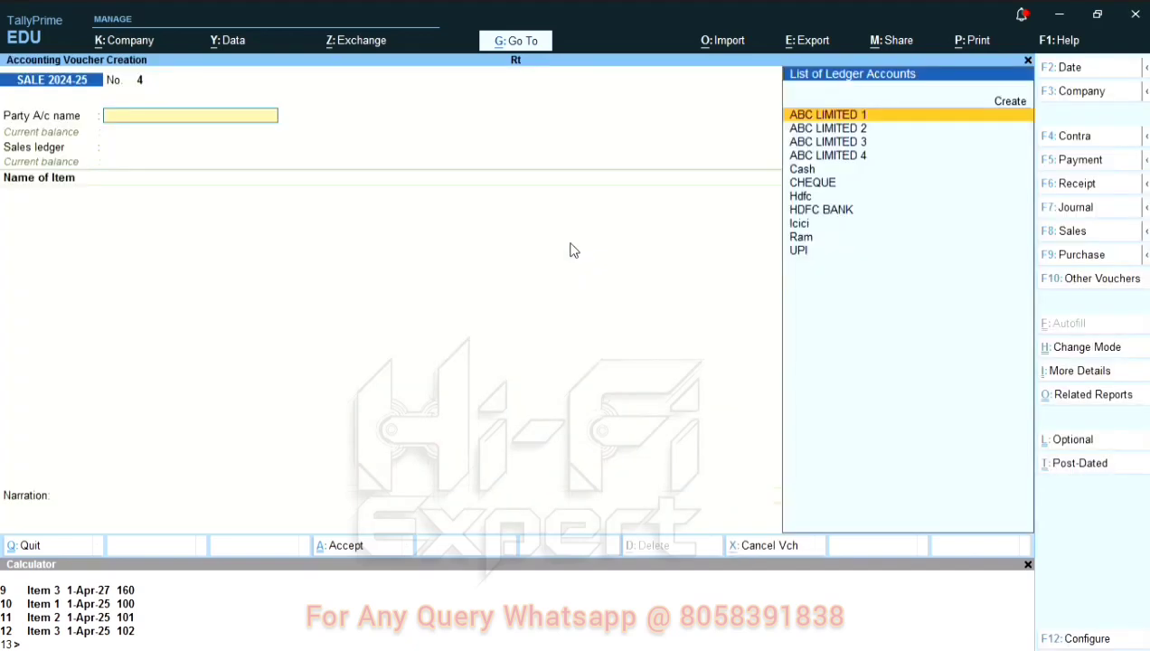
key("Return")
key("Return")
key("Return")
key("Return")
key("Return")
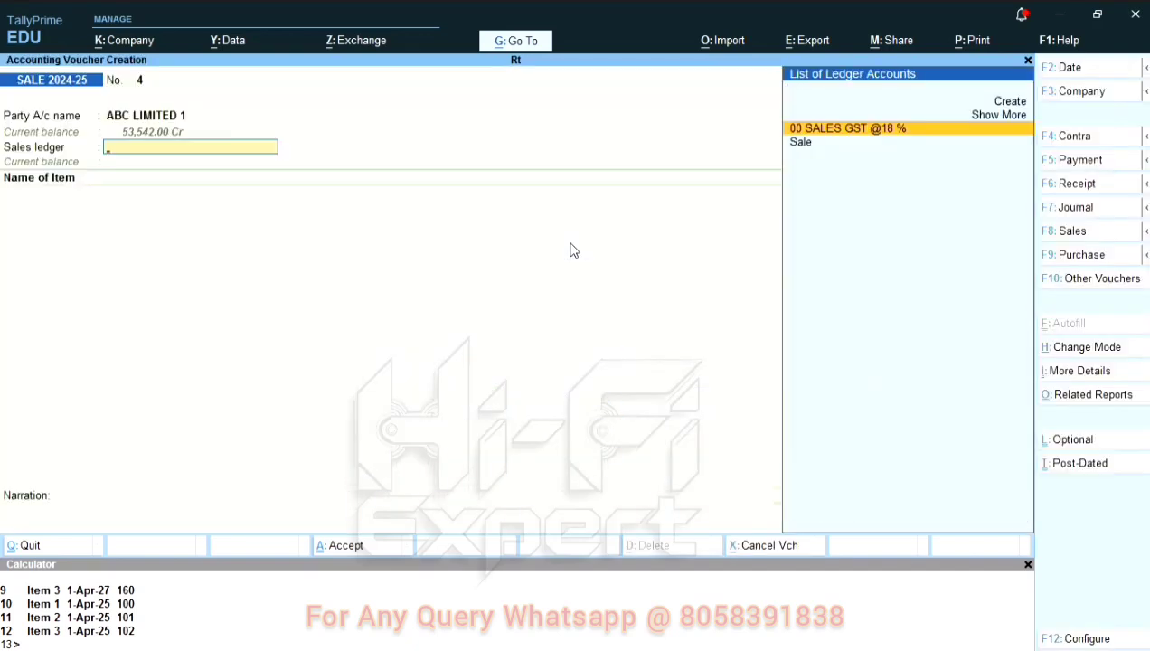
key("Return")
key("Return")
Step: Add Item 1 to the sales voucher with a quantity of 1 from godown Dd, accepting its pre-filled standard rate
type("1 ef")
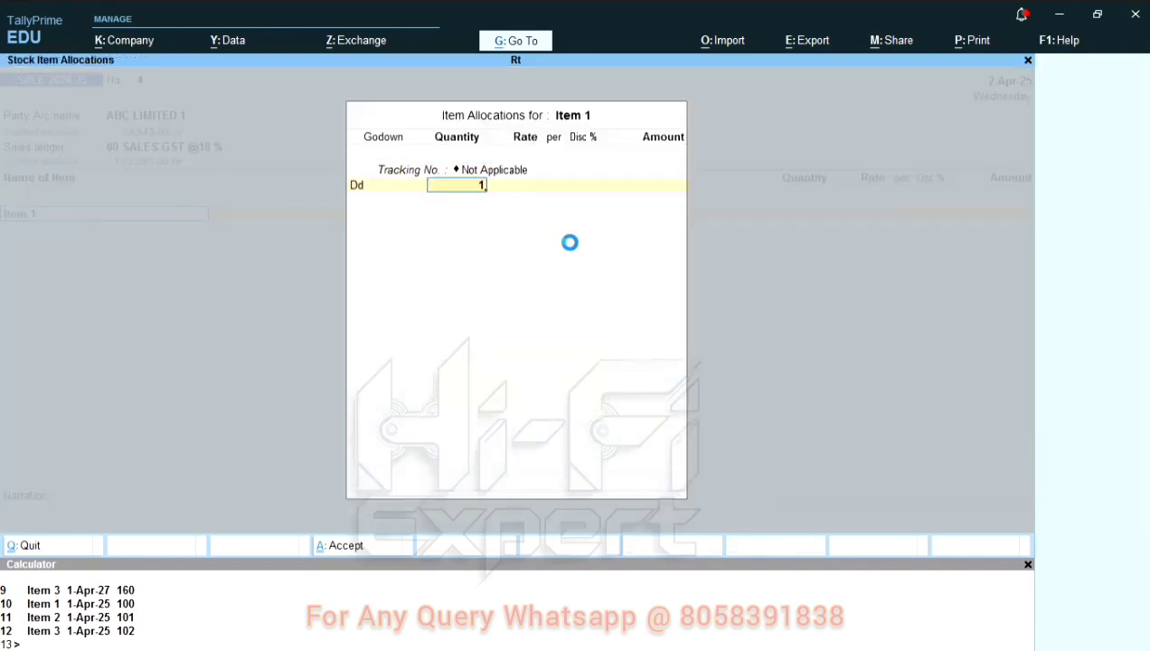
key("Return")
key("Return")
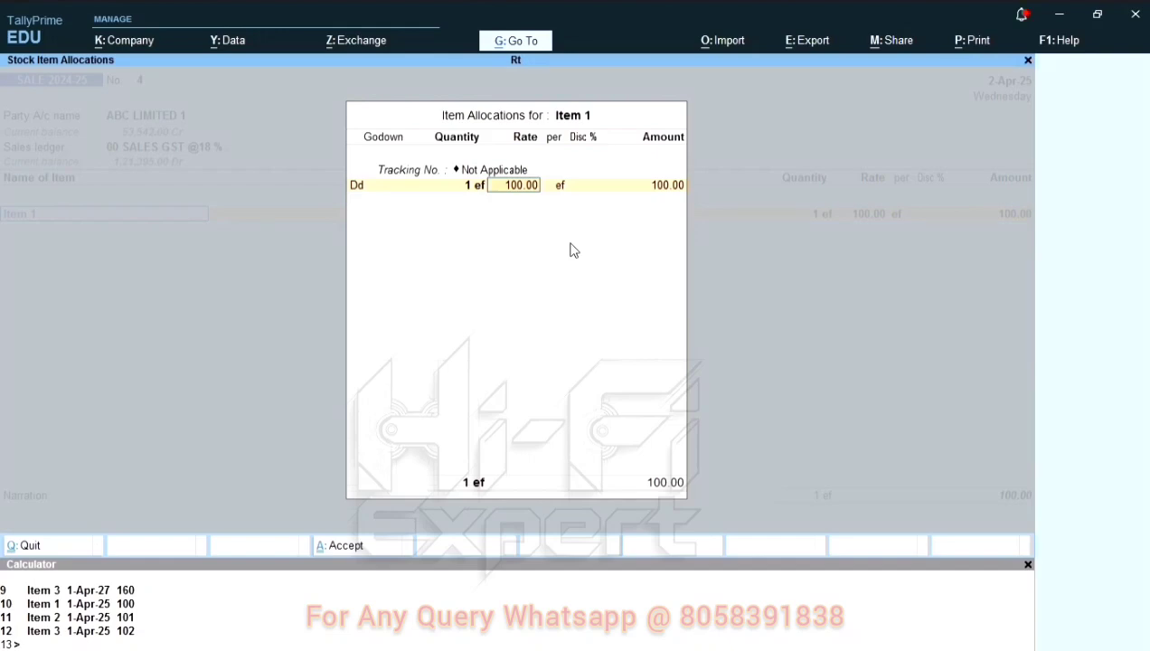
key("Return")
key("Return")
key("Return")
Step: Add Item 2 on the voucher's second line with a quantity of 2, accepting its pre-filled standard rate
key("Return")
key("Down")
key("Down")
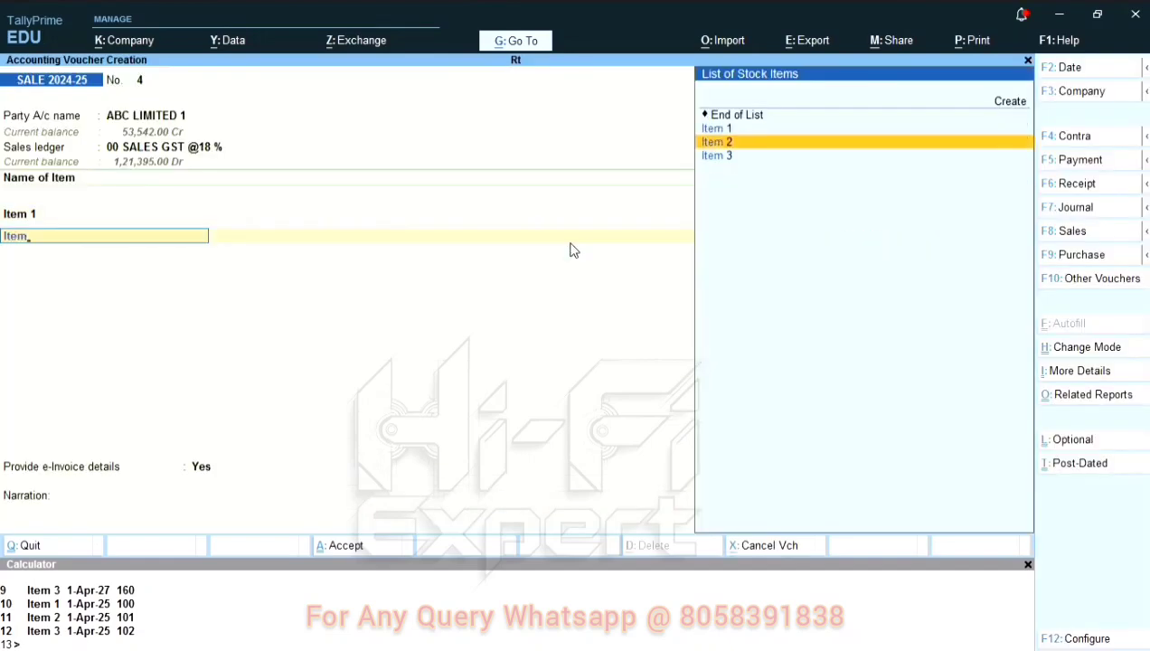
key("Return")
key("Return")
key("Return")
type("2")
key("Return")
key("Return")
Step: Add Item 3 on the voucher's third line with a quantity of 22, accepting its pre-filled standard rate
key("Return")
key("Return")
key("Return")
key("Return")
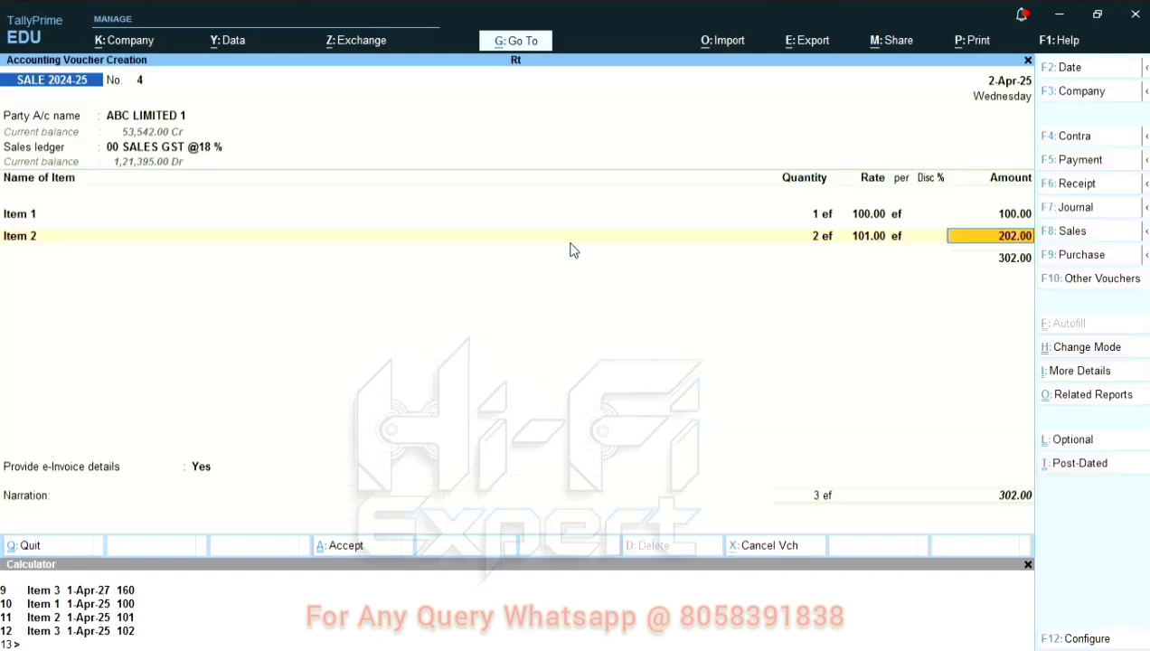
type("Item 3")
key("Return")
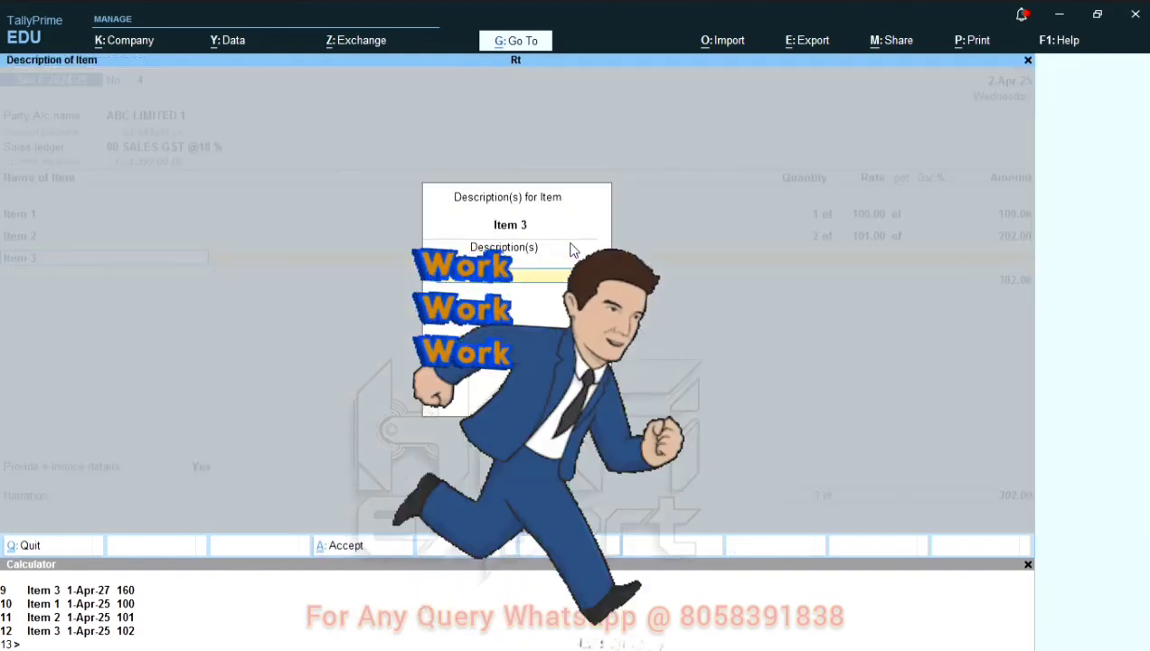
key("Return")
key("Return")
type("22")
key("Return")
key("Return")
key("Return")
key("Return")
key("Return")
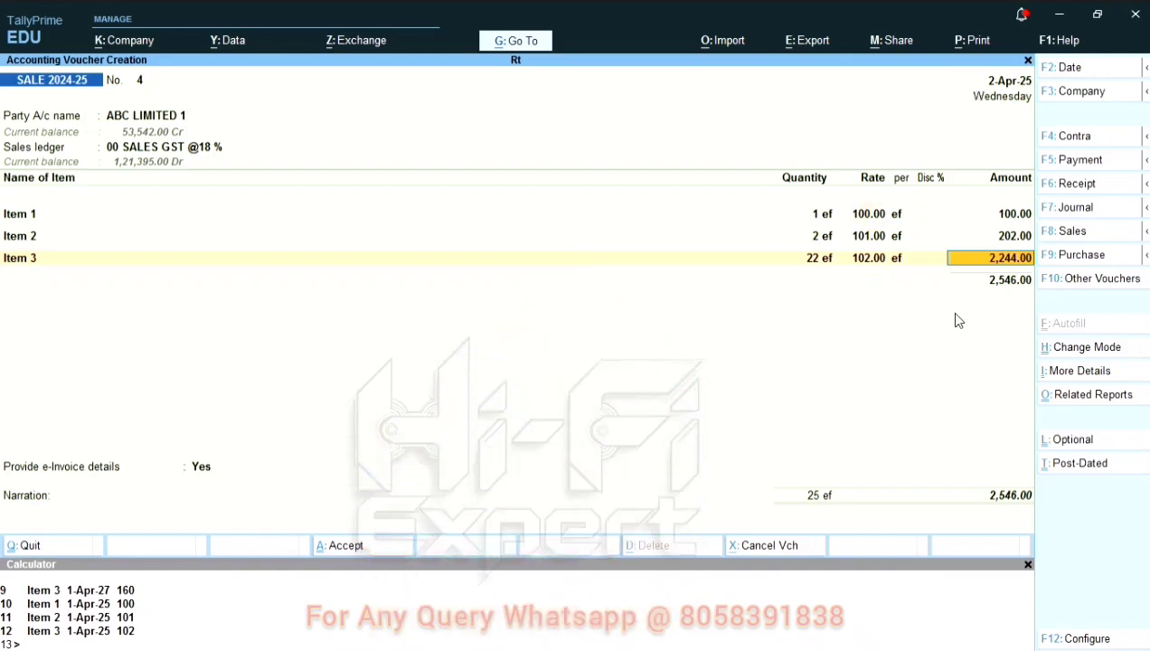
Step: Accept the sales voucher and return to the Gateway of Tally
key("Return")
key("ctrl+a")
key("Escape")
key("Escape")
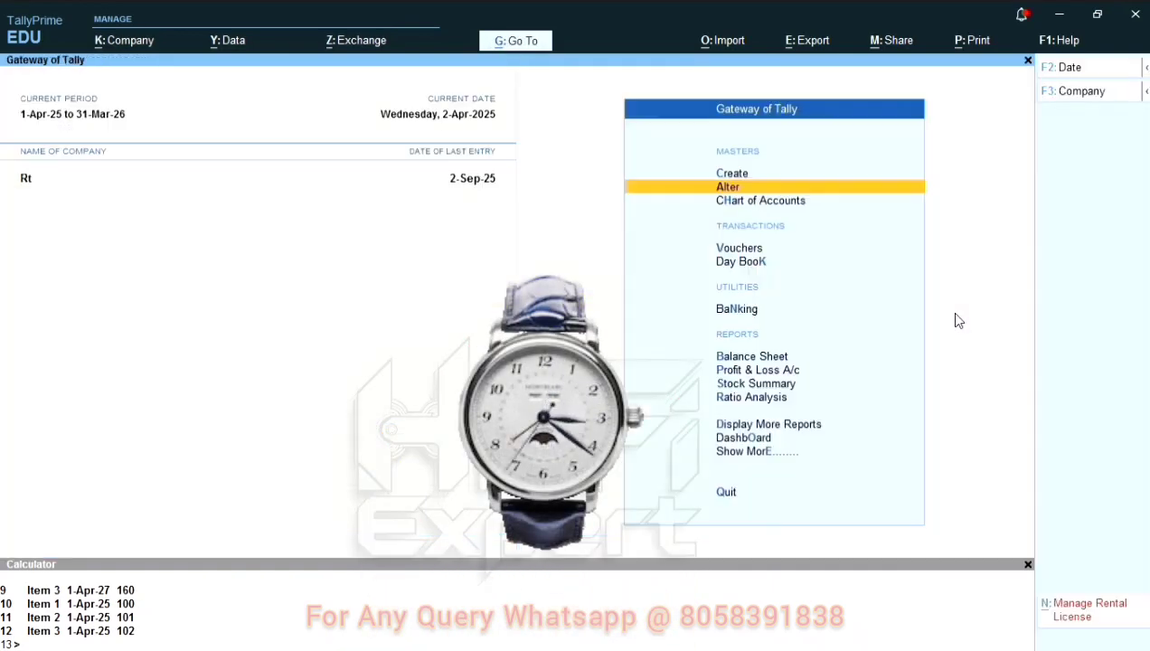